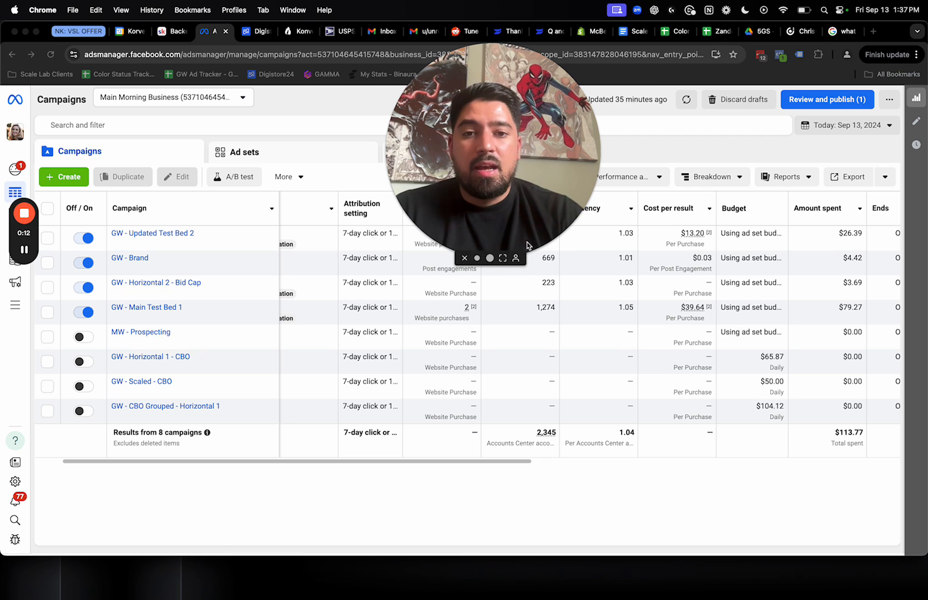
click(481, 258)
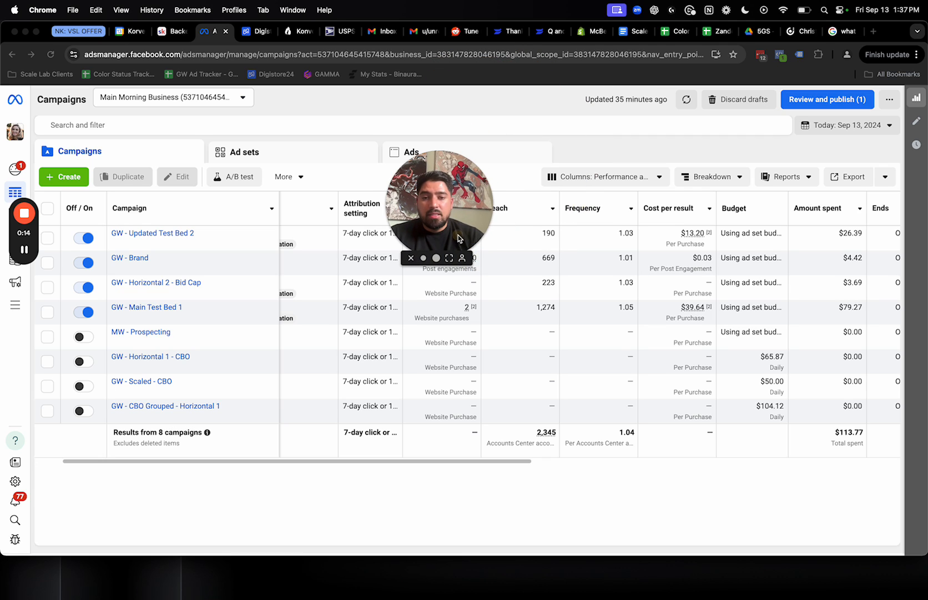
drag(459, 239, 511, 238)
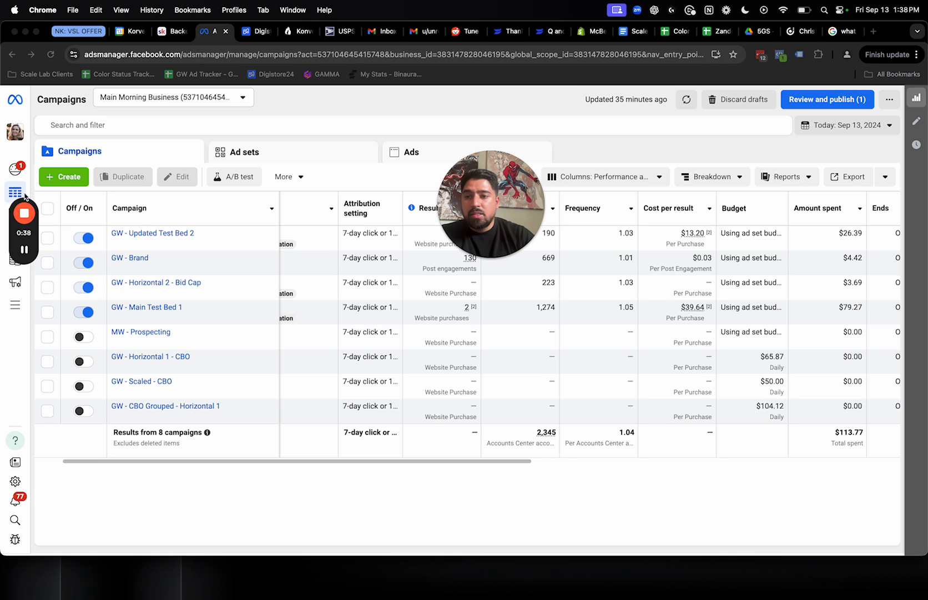
drag(22, 201, 53, 198)
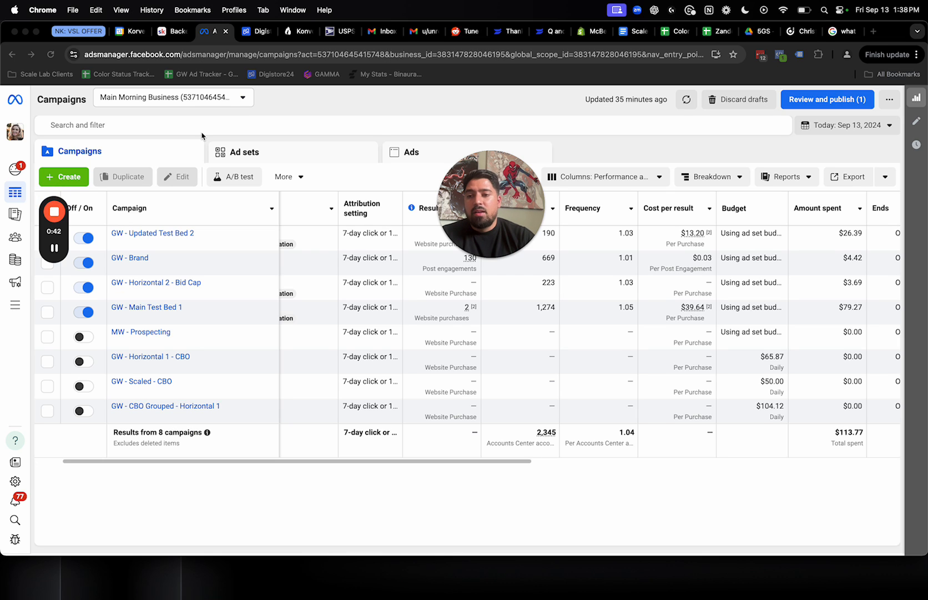
Open the Audiences tool for the Main Morning Business ad account
click(15, 305)
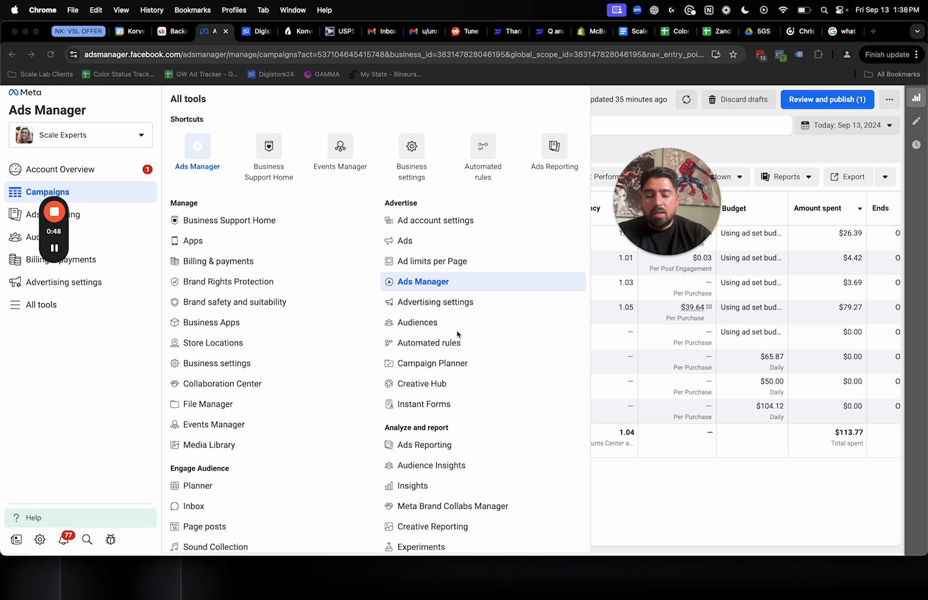
click(416, 332)
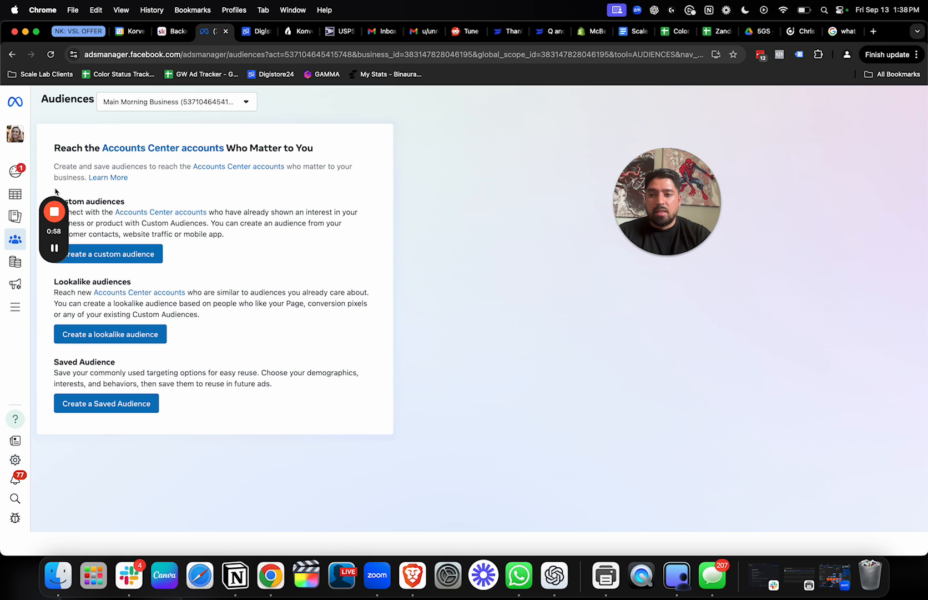
drag(55, 192, 439, 161)
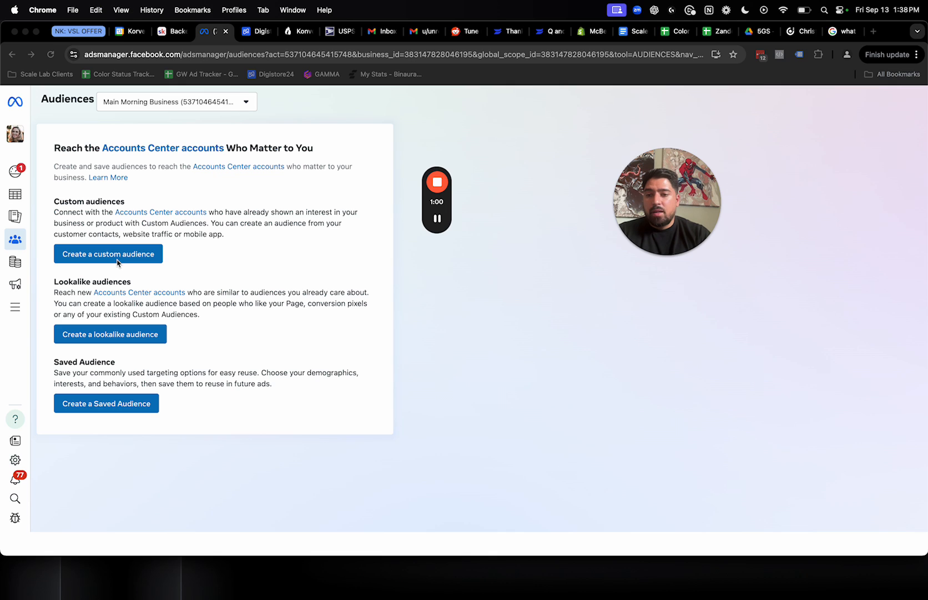
Start a custom audience with Customer list as its source and proceed past list preparation to adding the customer list
click(104, 256)
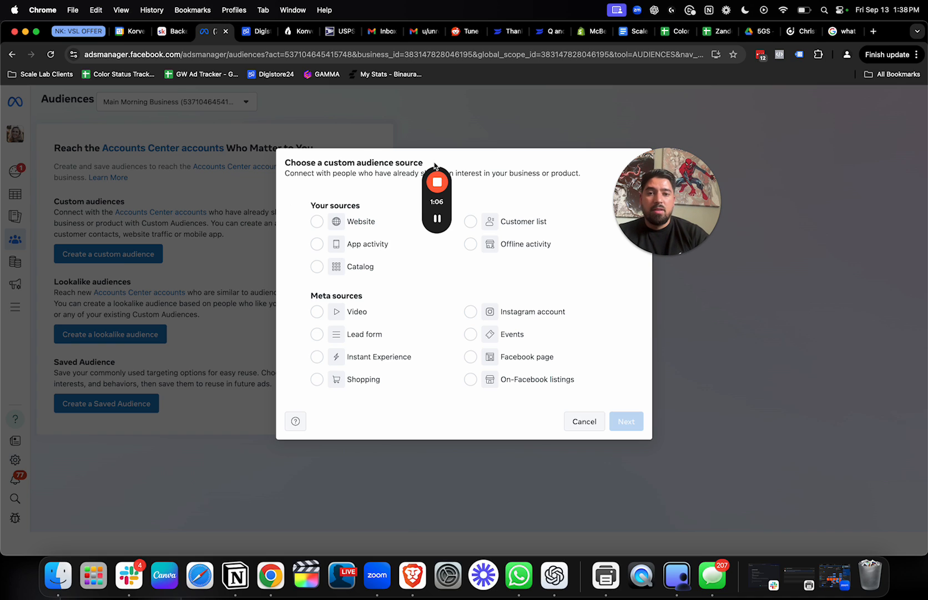
drag(436, 169, 828, 173)
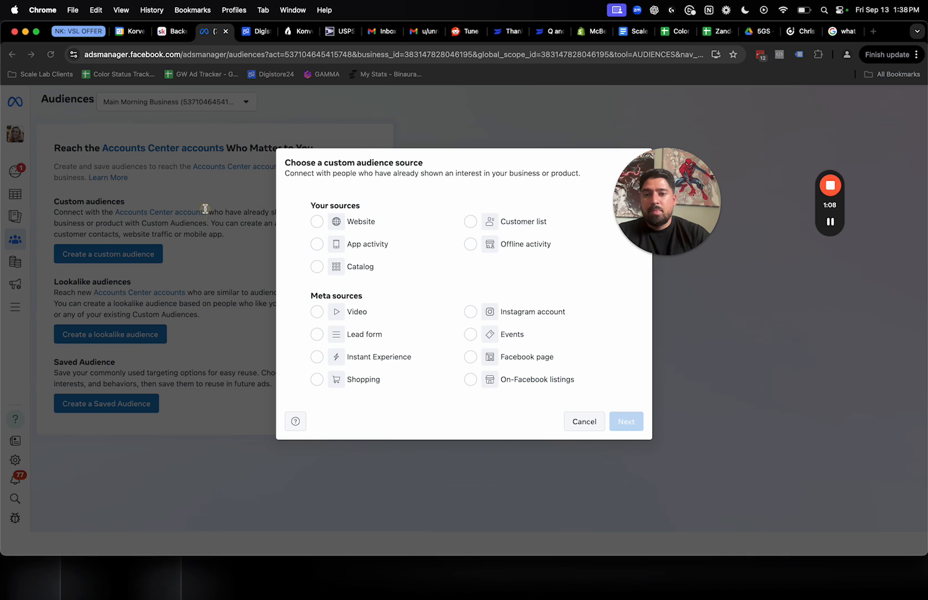
click(507, 227)
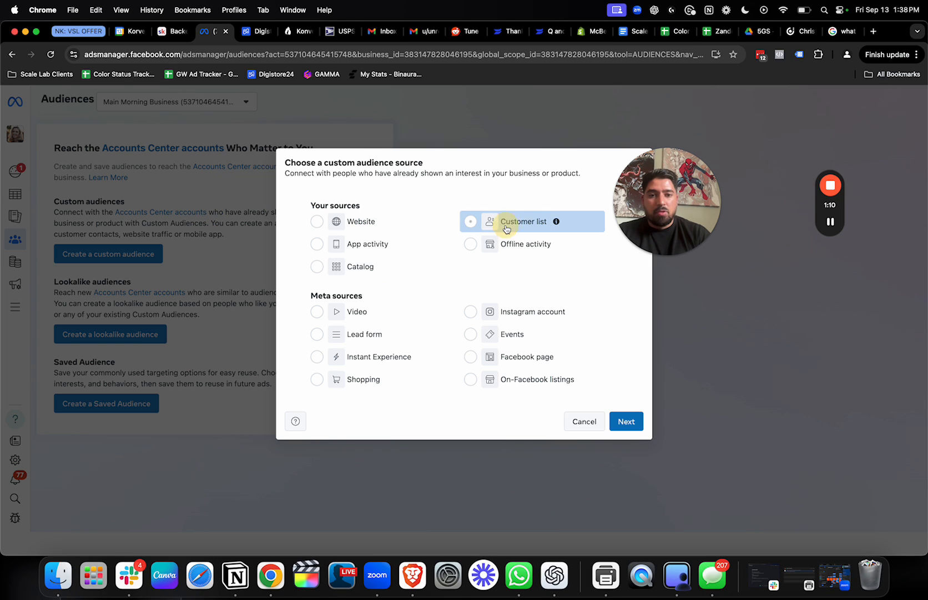
click(627, 422)
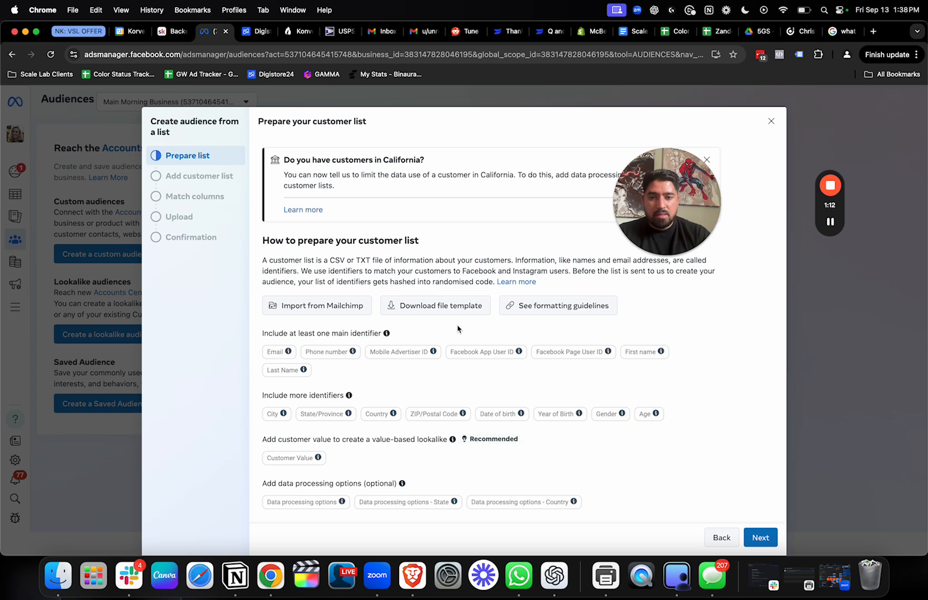
click(749, 535)
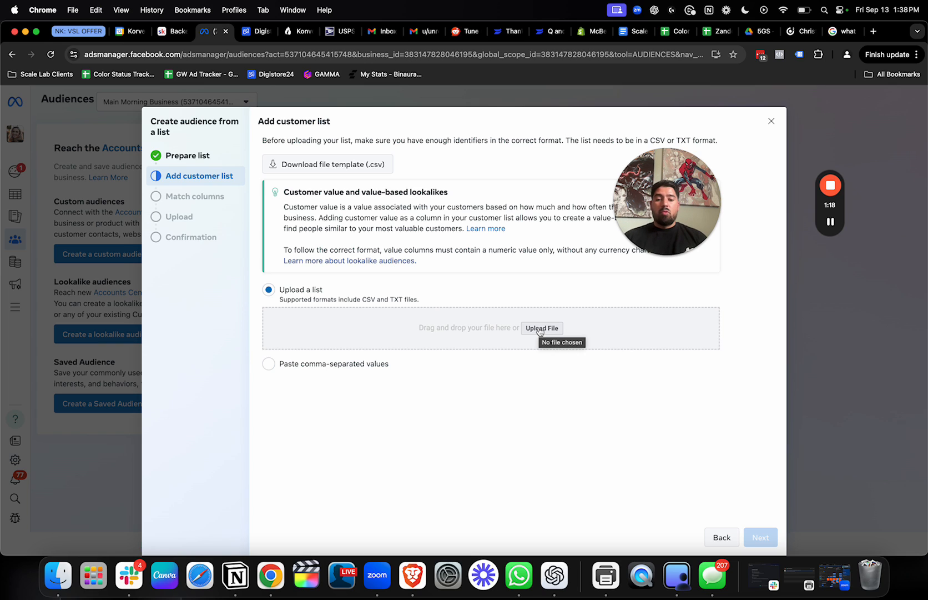
Open Google Sheets in a new browser tab and create a blank spreadsheet
click(874, 31)
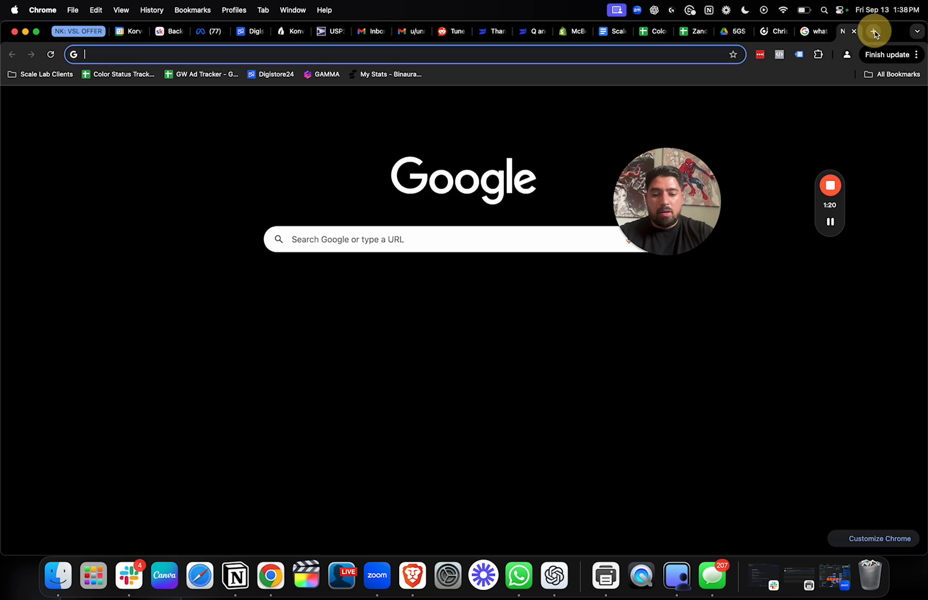
text(google sheets)
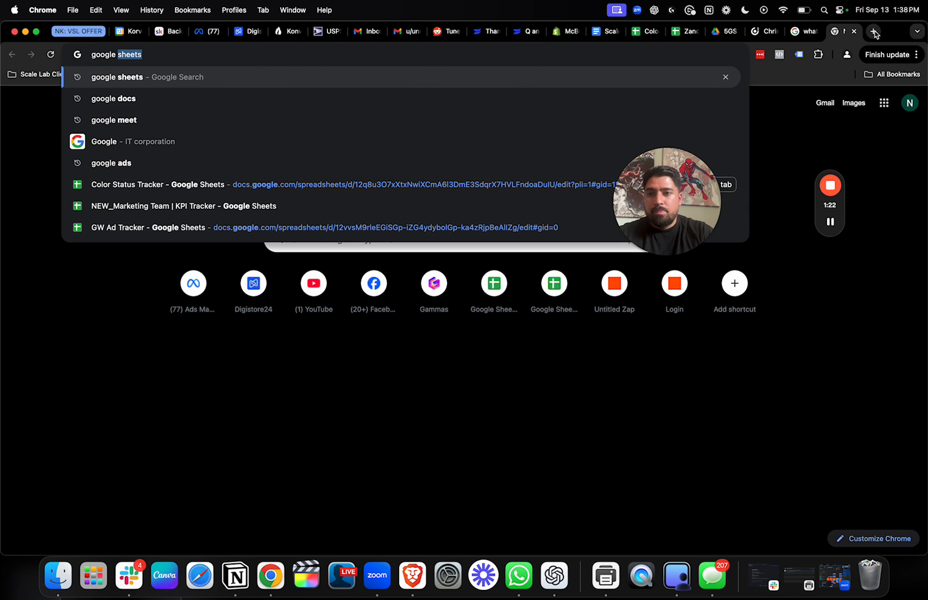
key(Return)
click(300, 203)
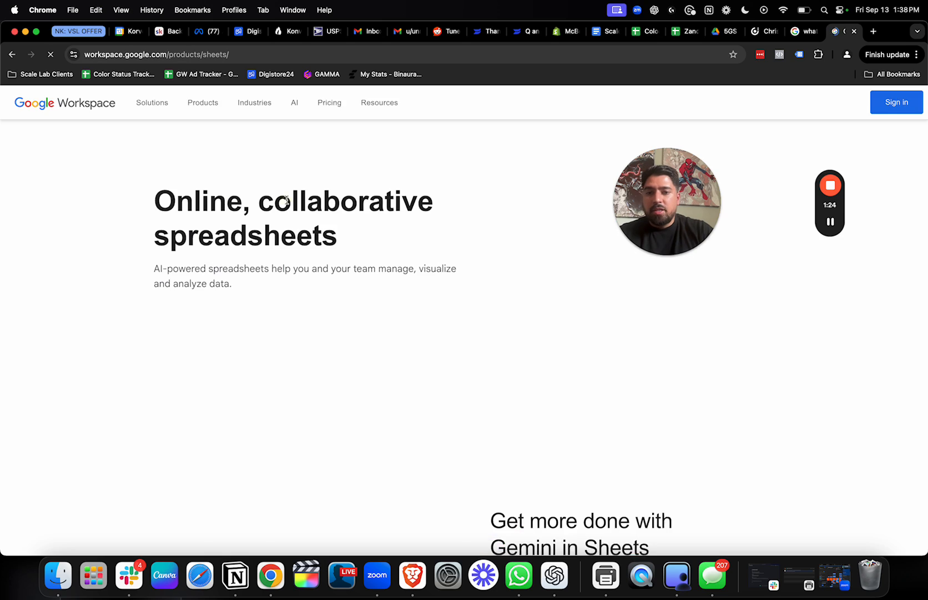
click(898, 104)
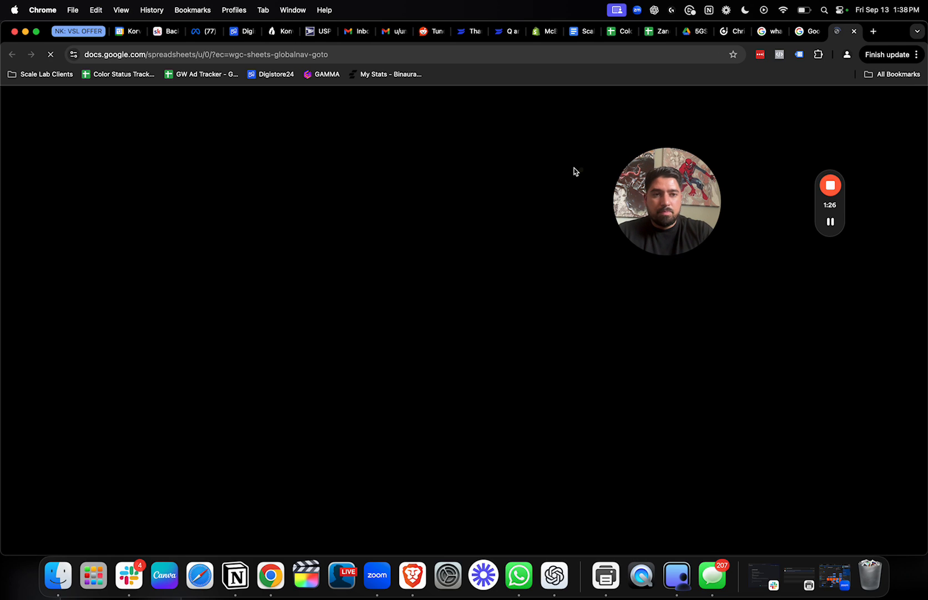
click(211, 219)
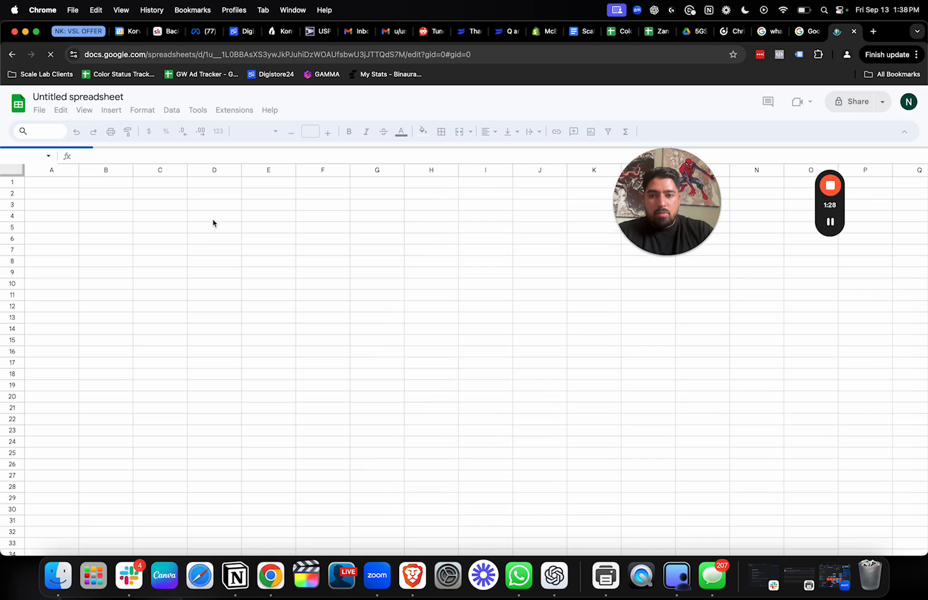
Enter the column headers Name, Email and Phone in cells A1 to C1
click(178, 276)
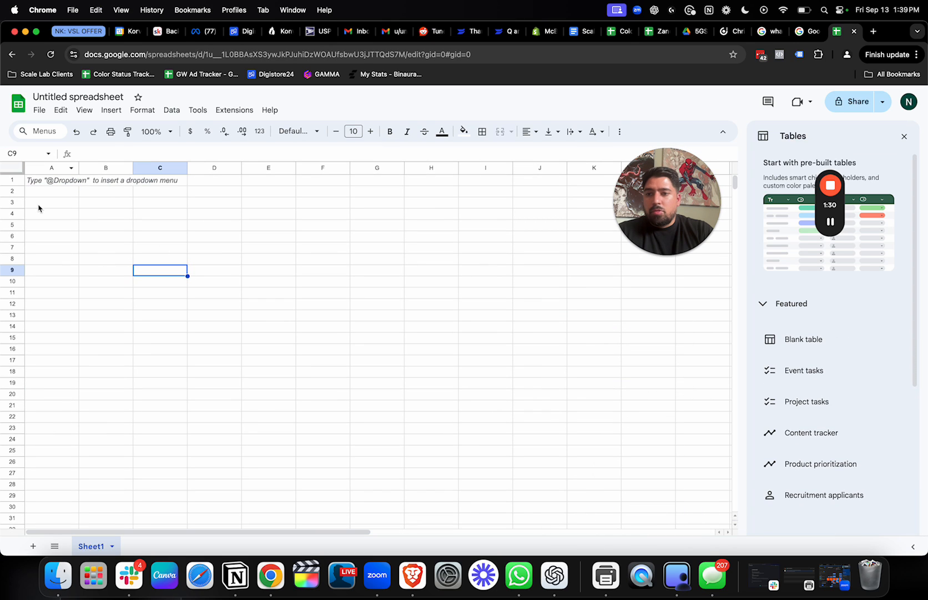
click(51, 184)
text(Name)
key(Tab)
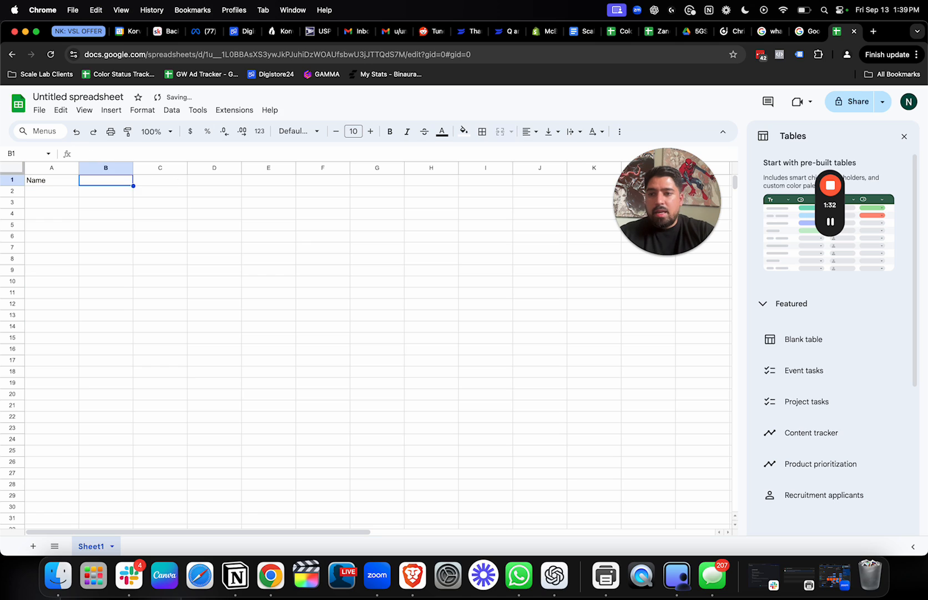
text(Email)
key(Tab)
text(Phone)
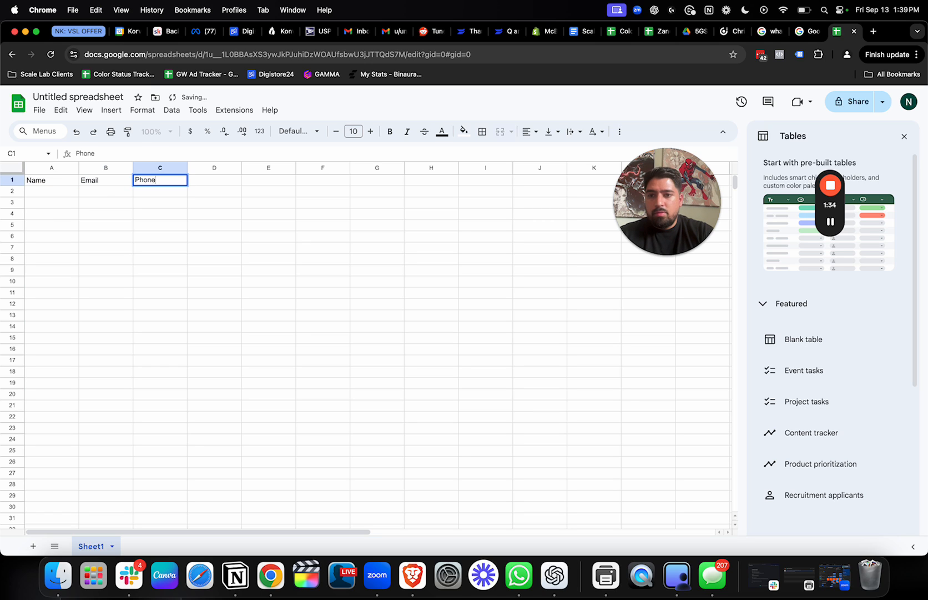
key(Tab)
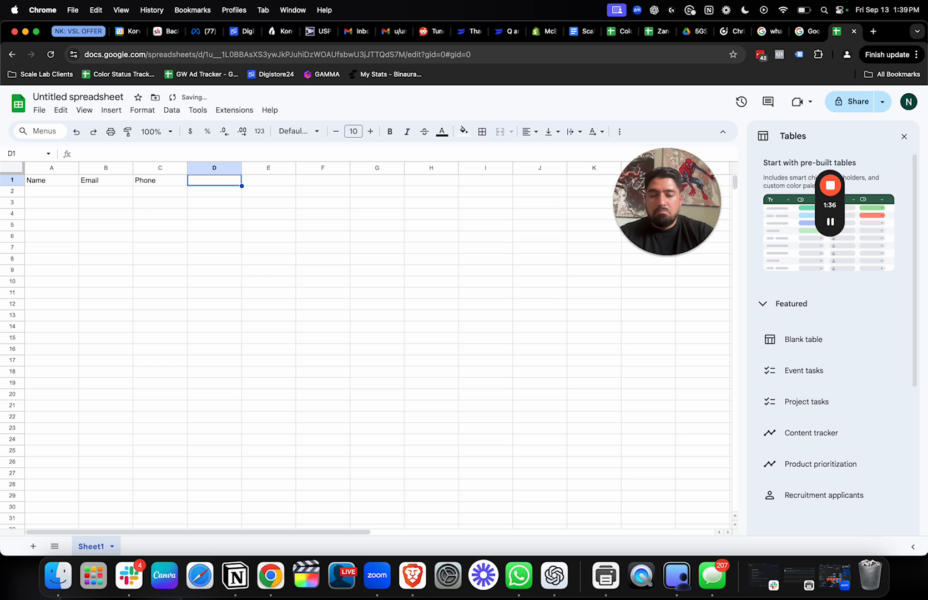
Add the column header Value in cell D1
text(validat)
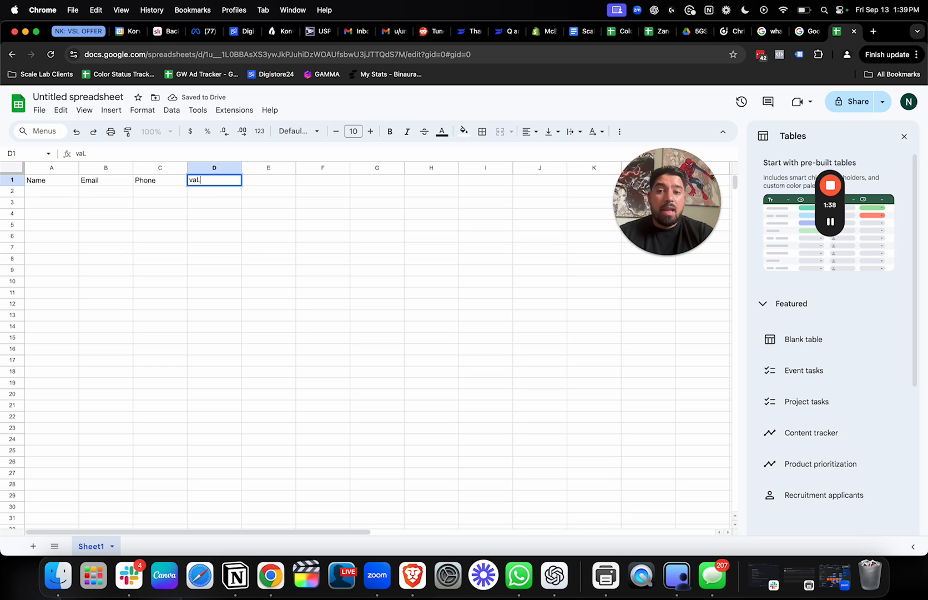
key(BackSpace)
key(BackSpace)
key(BackSpace)
key(BackSpace)
key(BackSpace)
key(BackSpace)
key(BackSpace)
text(Value)
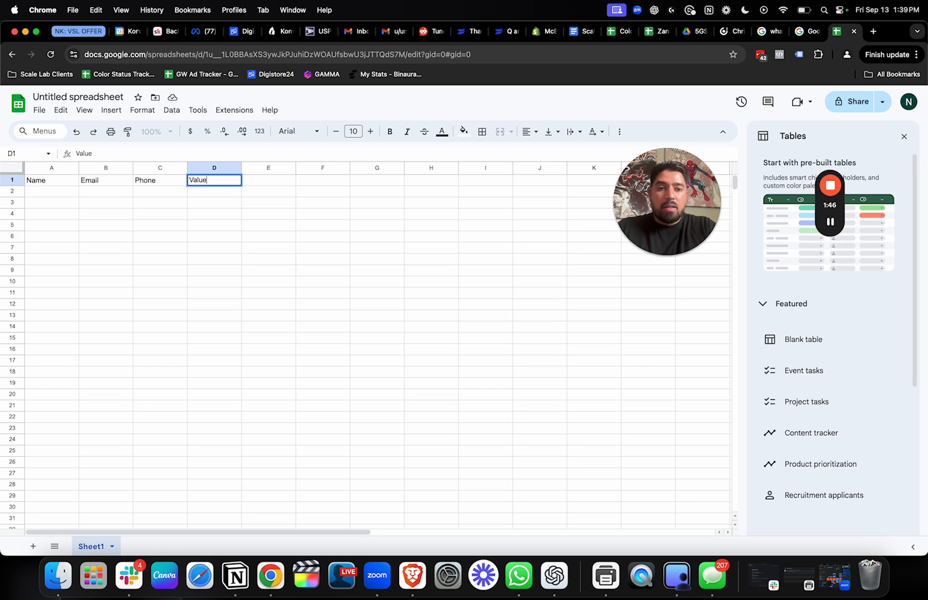
key(Down)
key(Down)
key(Down)
key(Down)
key(Down)
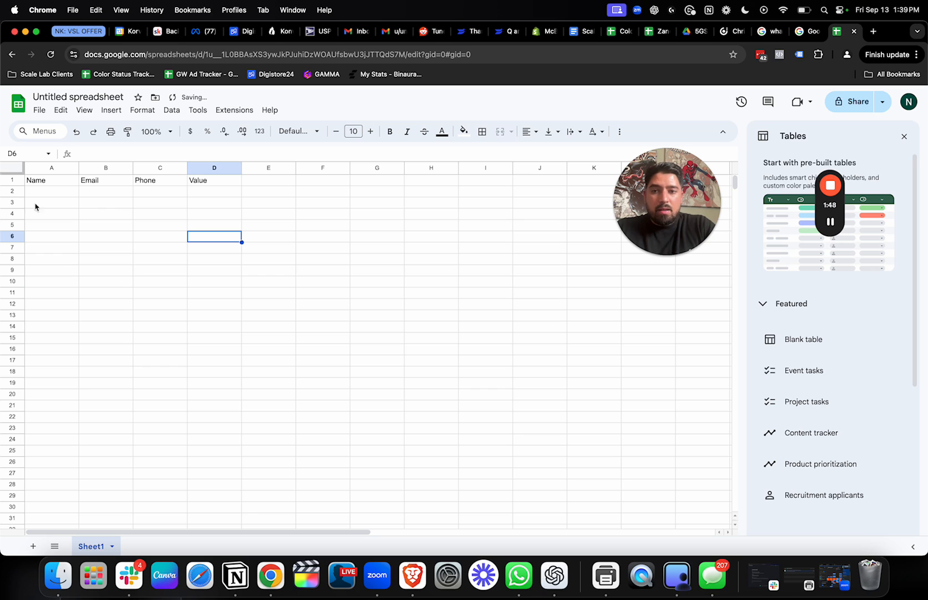
Remove the Value header from cell D1
click(218, 181)
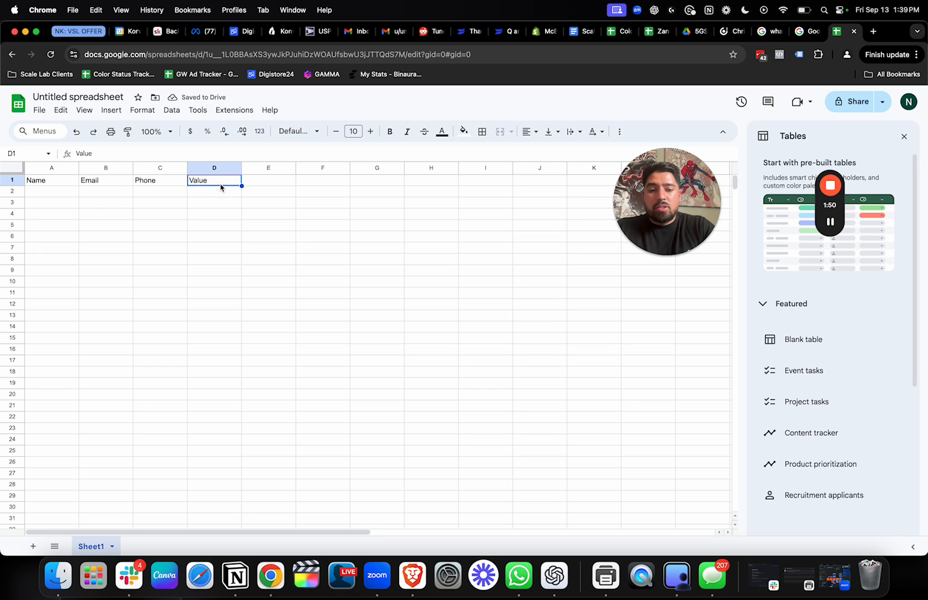
key(Delete)
click(183, 223)
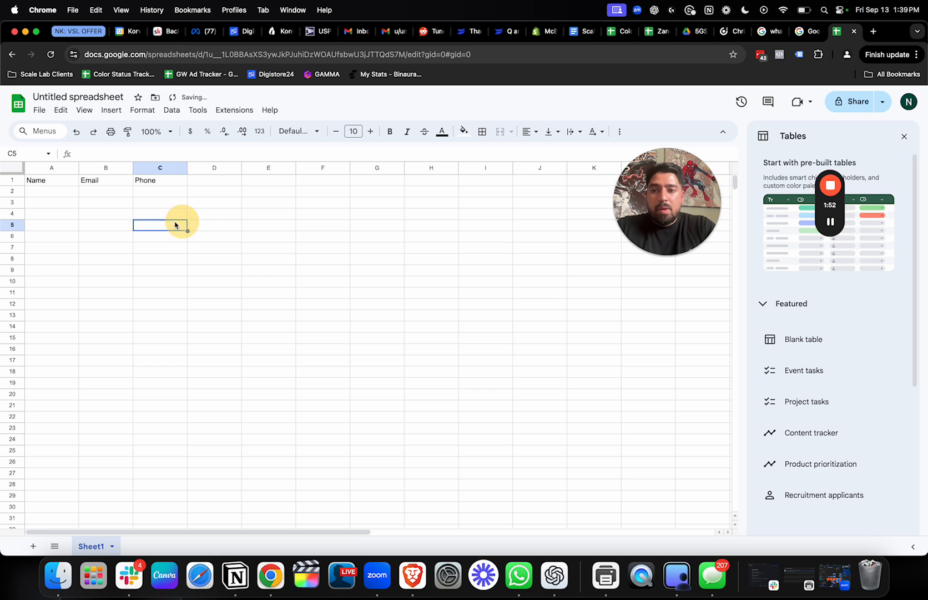
Review the headers in A1 to C1 and show the spreadsheet's available download formats, such as CSV
drag(60, 181, 197, 181)
click(173, 238)
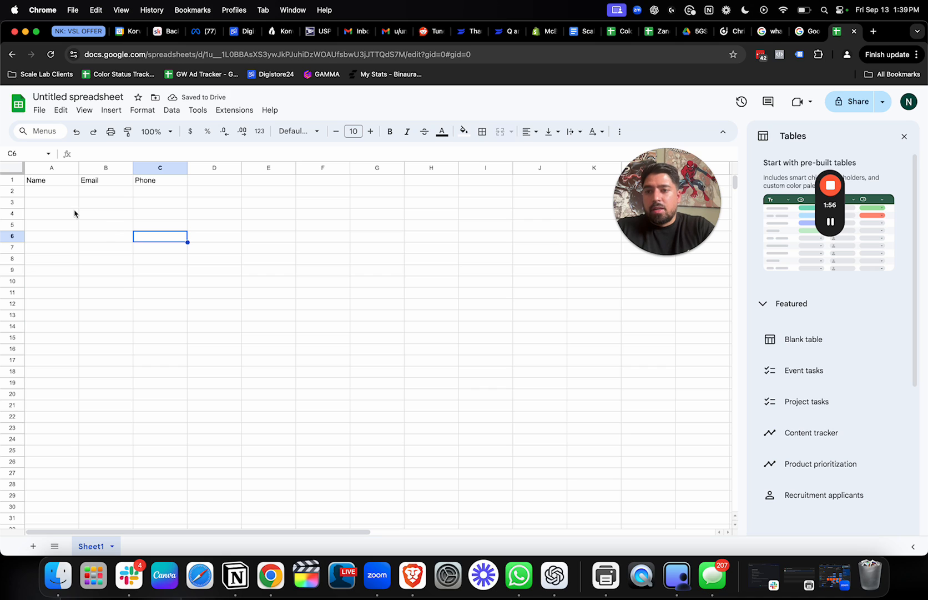
click(39, 110)
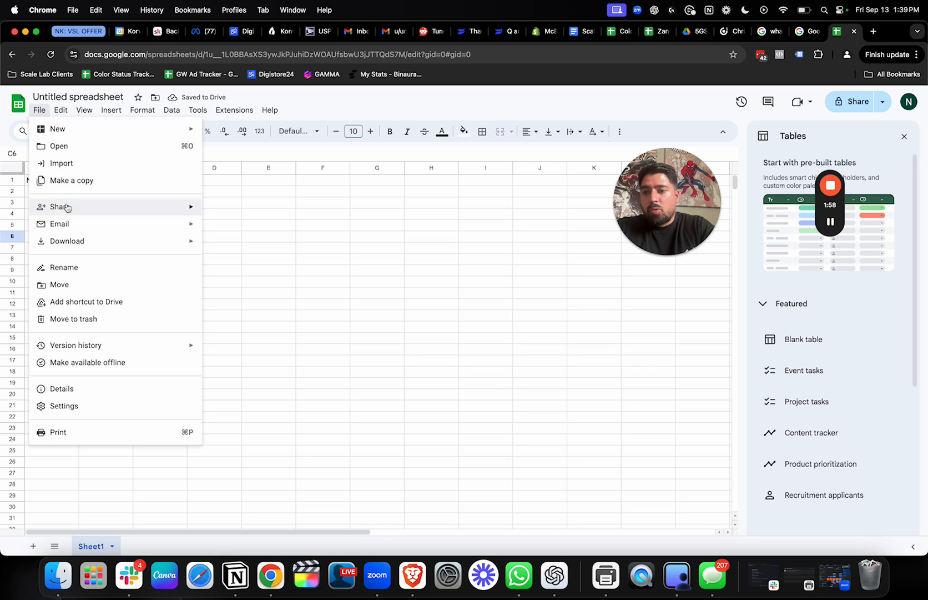
mouse_move(66, 241)
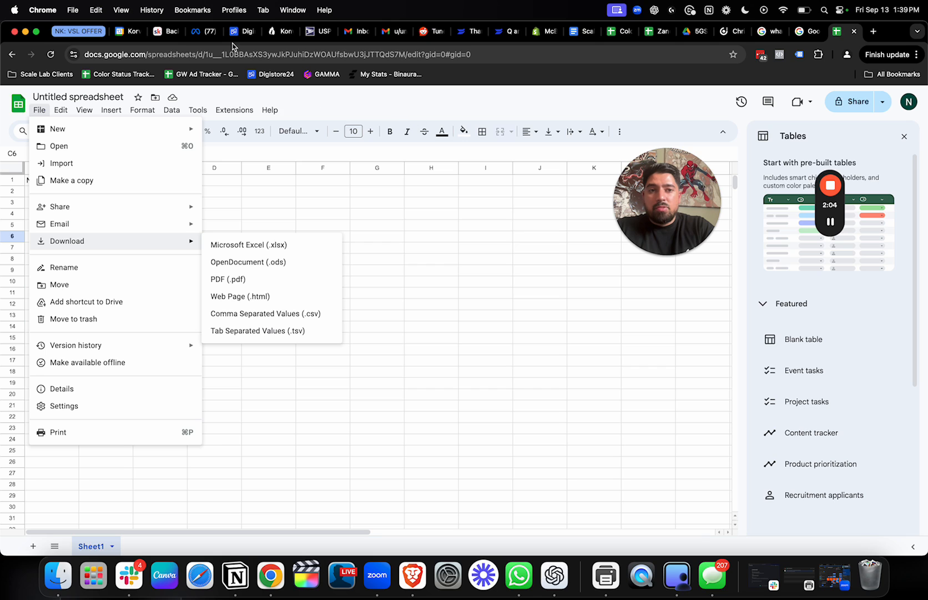
Return to Ads Manager, upload IAAVS - Leads From FB.csv as the customer list without customer value, and continue to column matching
click(197, 32)
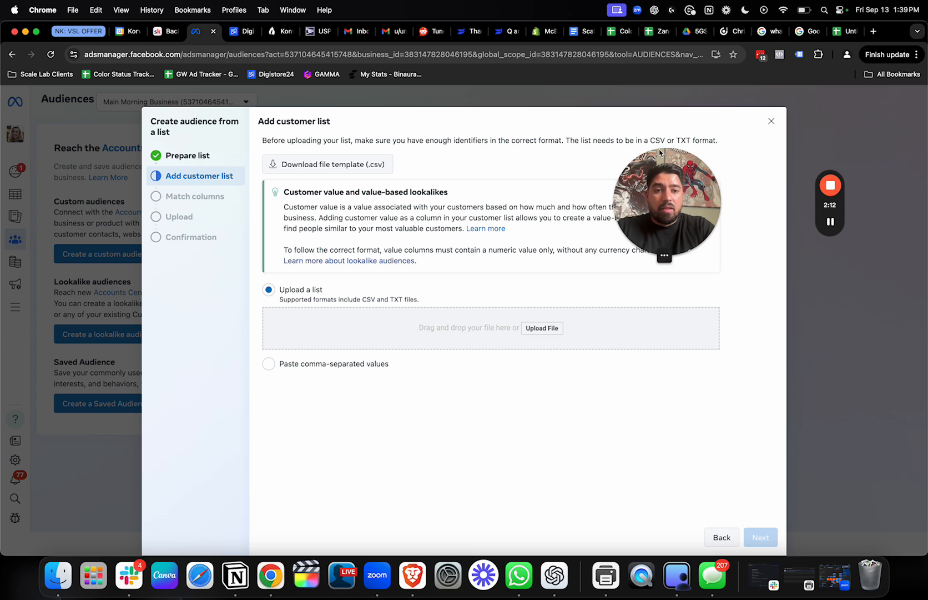
click(548, 329)
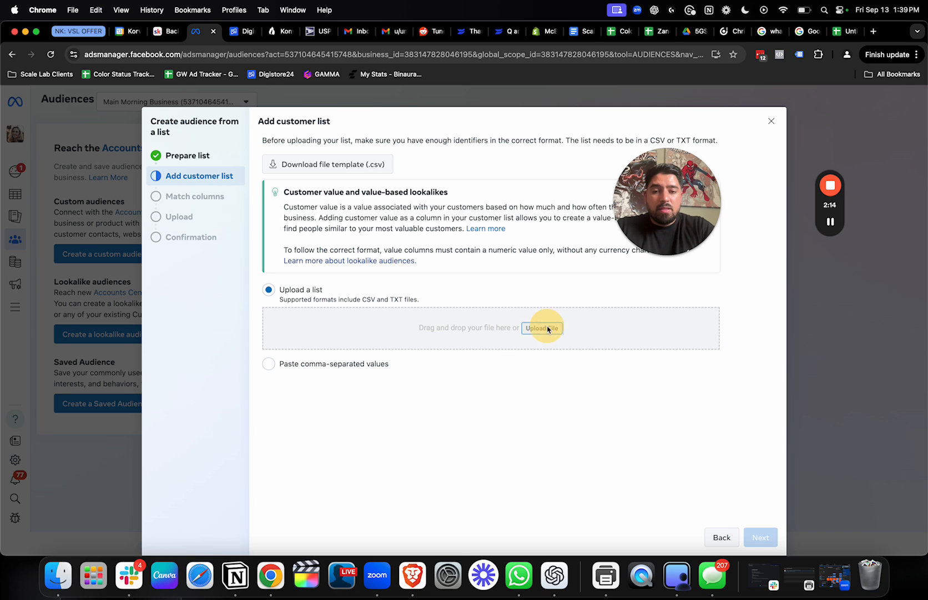
click(854, 411)
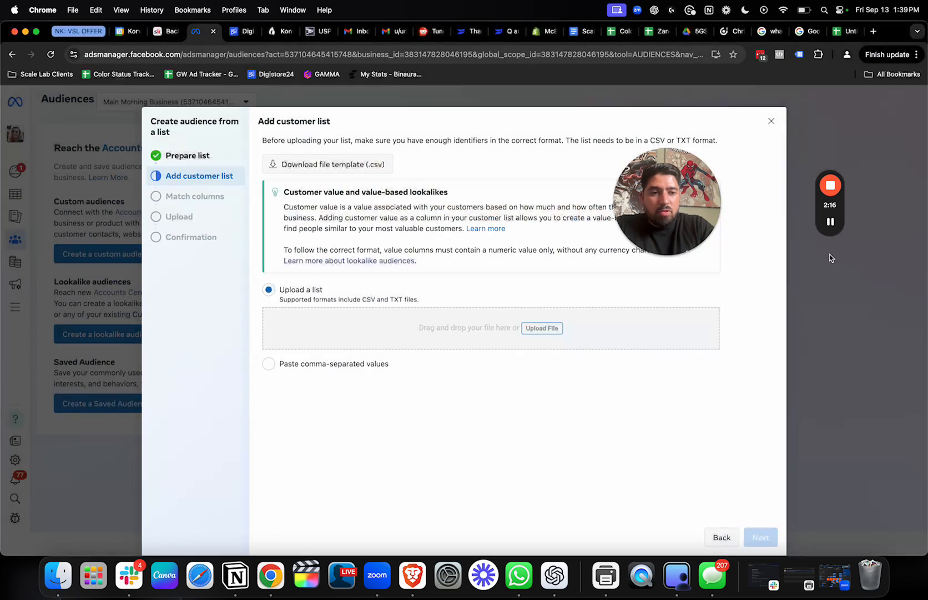
click(831, 222)
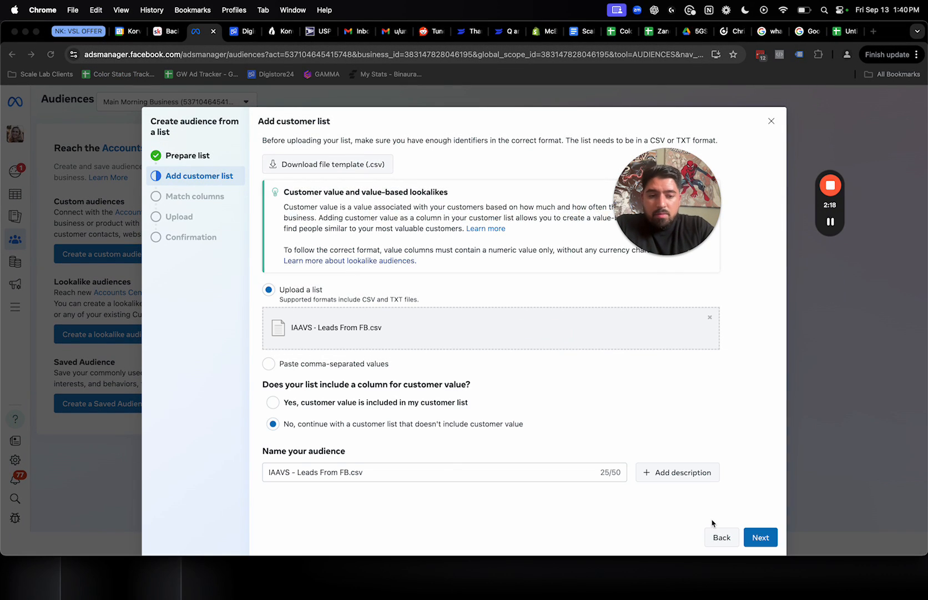
triple_click(404, 423)
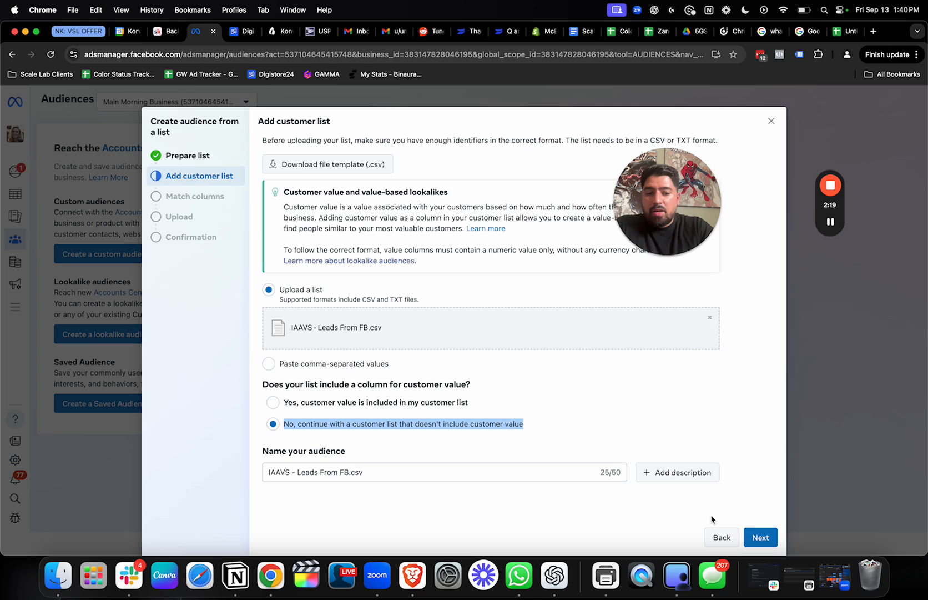
click(761, 536)
Examine the flagged column and its identifier options against the spreadsheet headers, and leave the customer list setup without importing
click(393, 251)
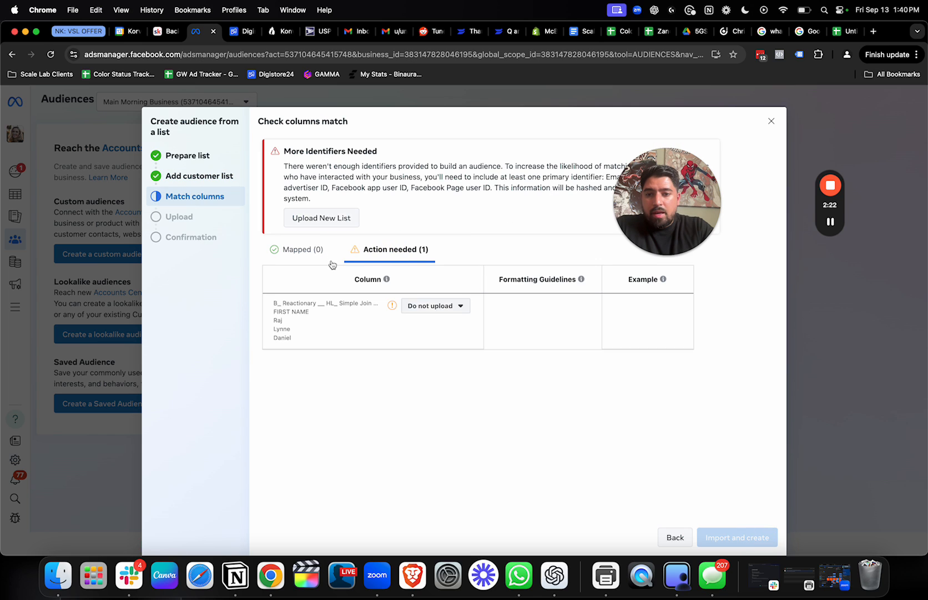
click(433, 305)
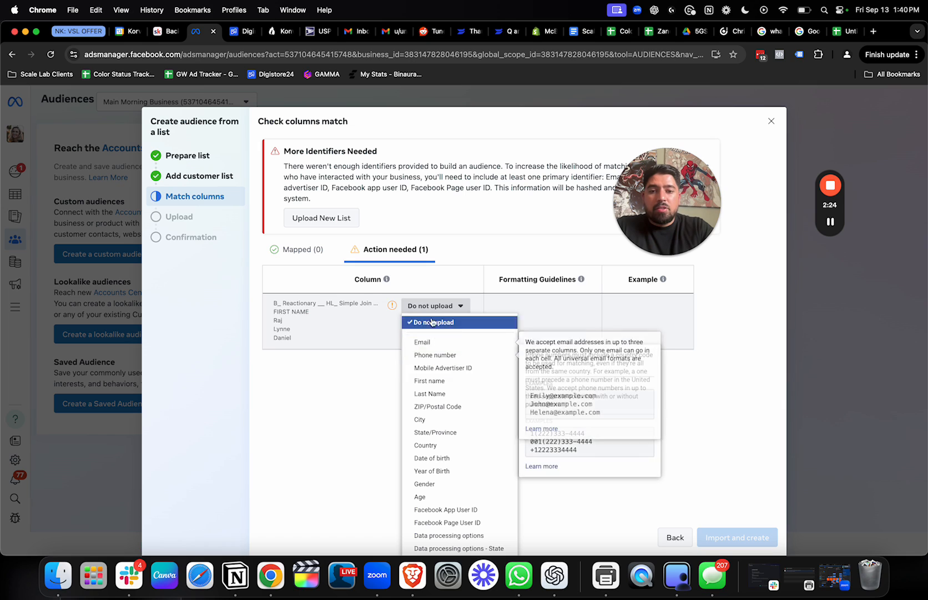
click(329, 367)
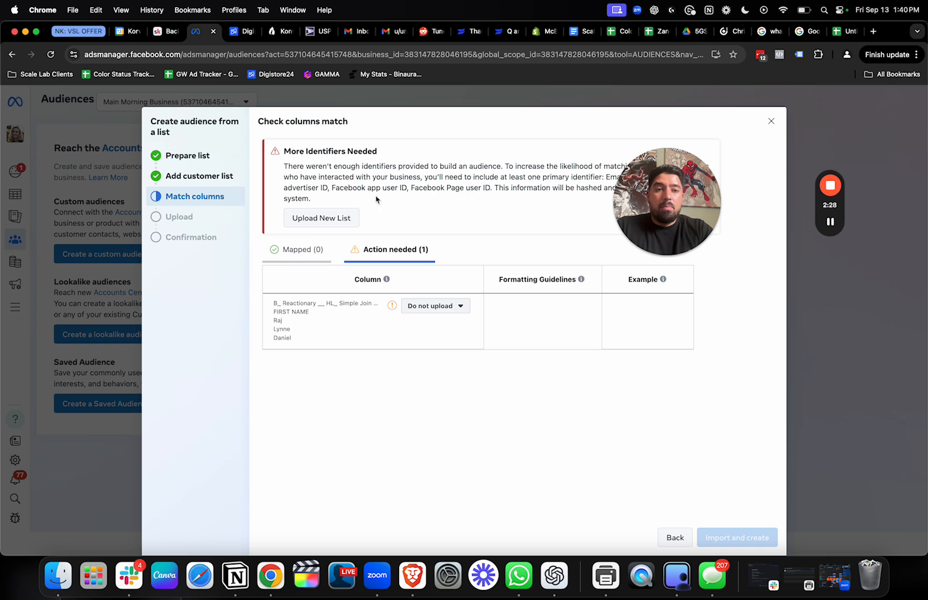
click(844, 31)
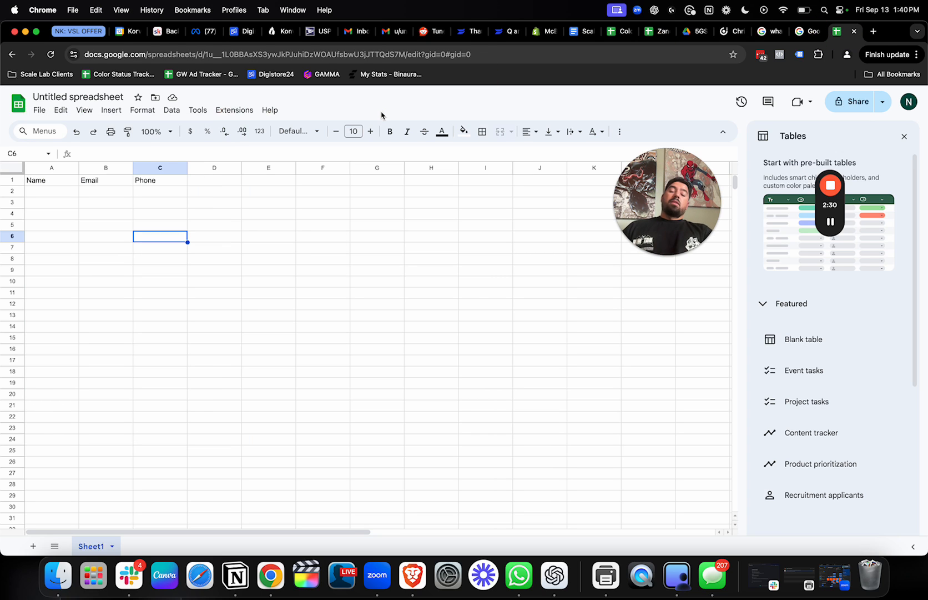
click(197, 31)
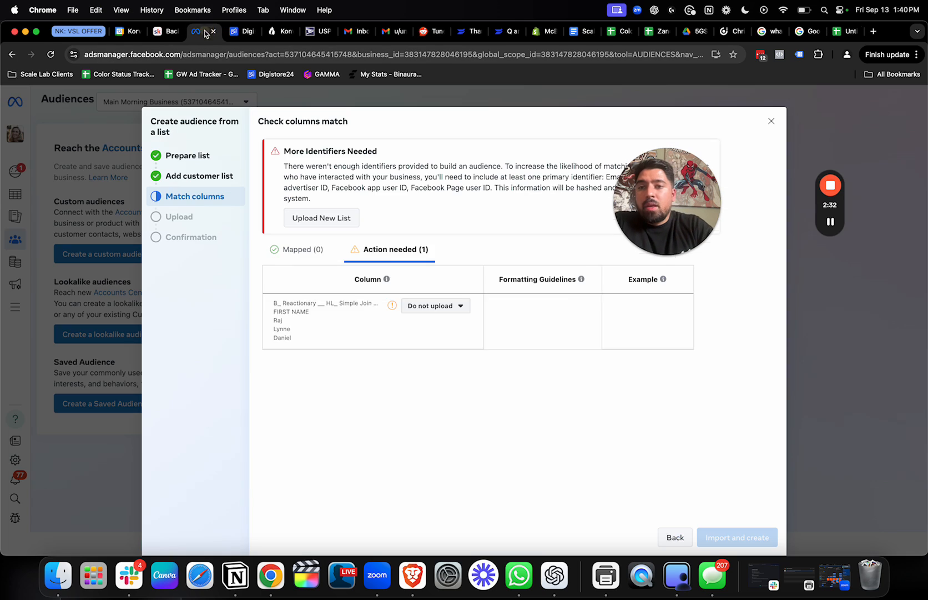
click(376, 249)
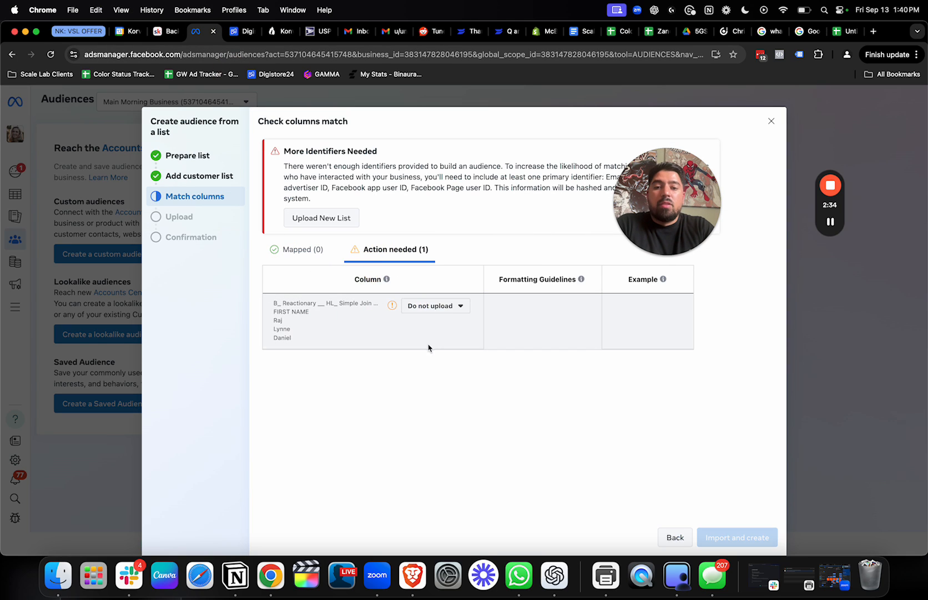
click(447, 306)
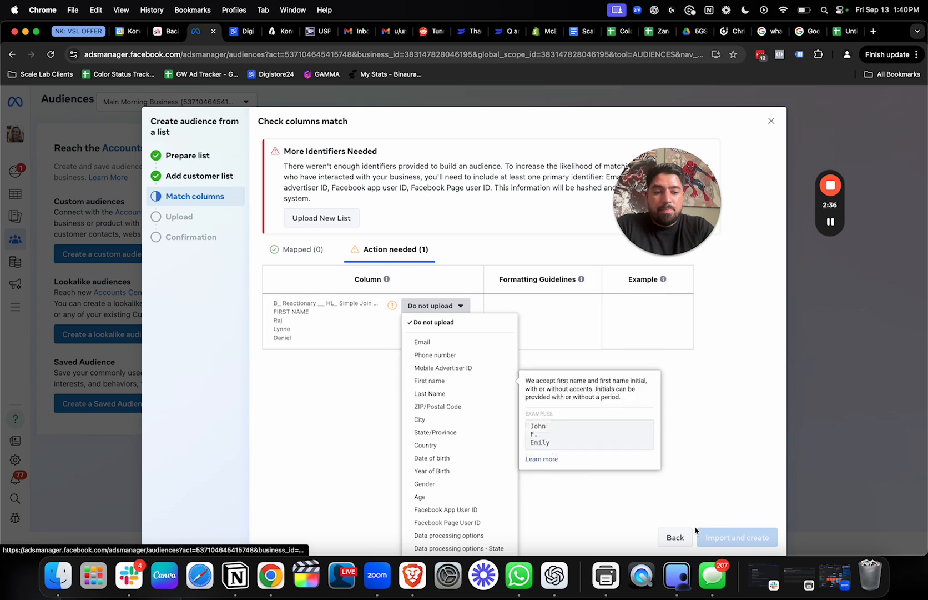
click(727, 530)
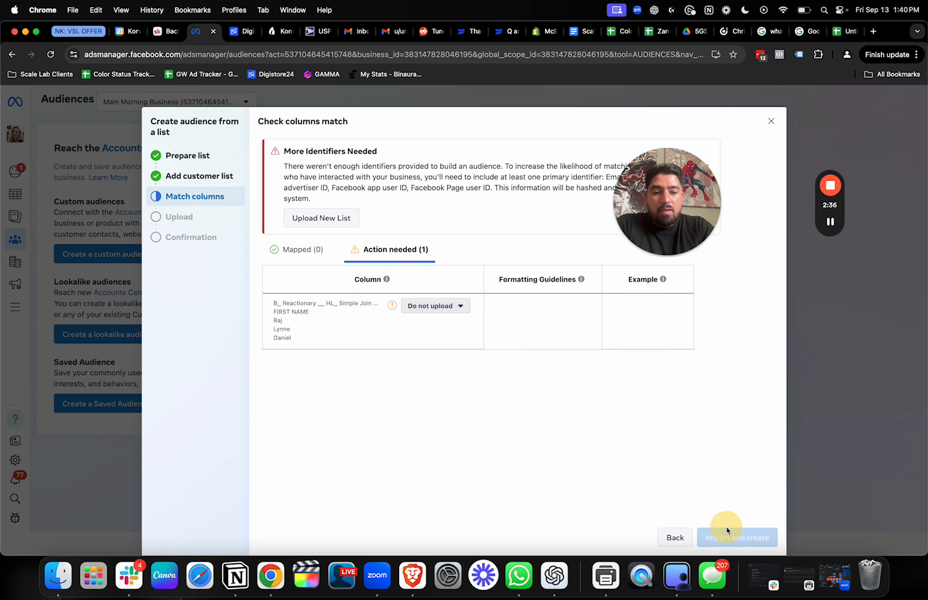
click(767, 129)
Search the ad accounts for "sl" and switch Audiences to the SL Business - 1 account
click(225, 105)
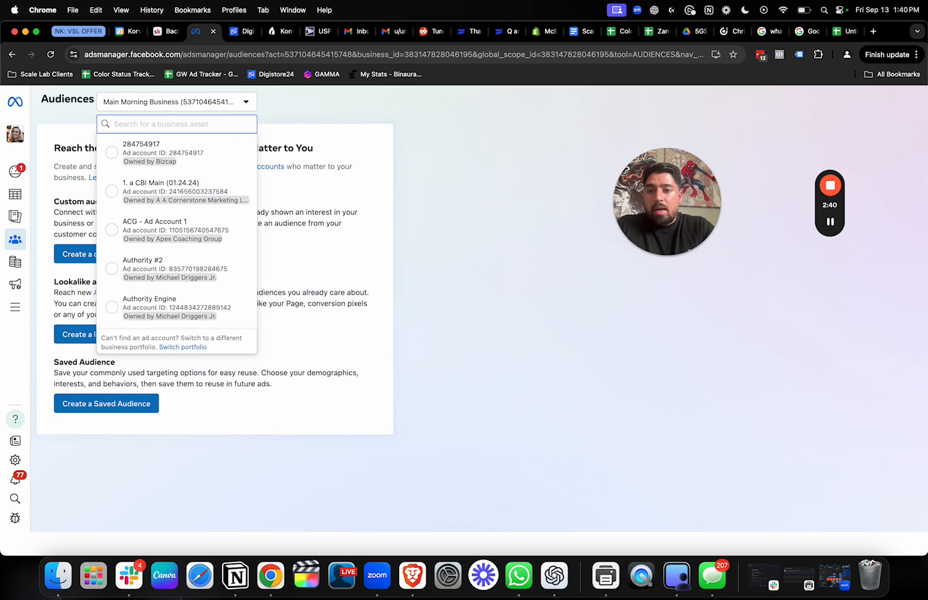
text(sl)
click(189, 145)
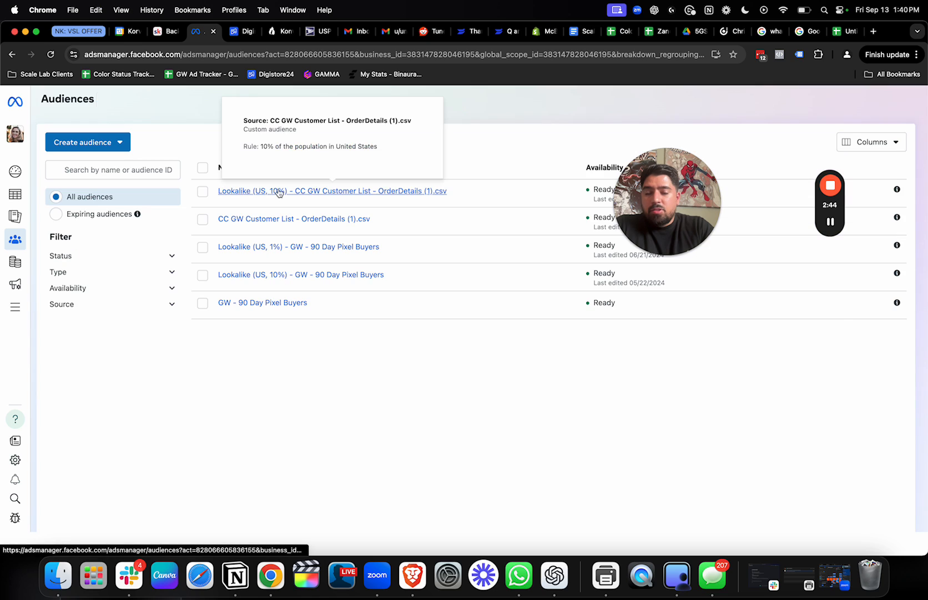
Select the GW - 90 Day Pixel Buyers audience and start creating a lookalike audience from it
mouse_move(291, 304)
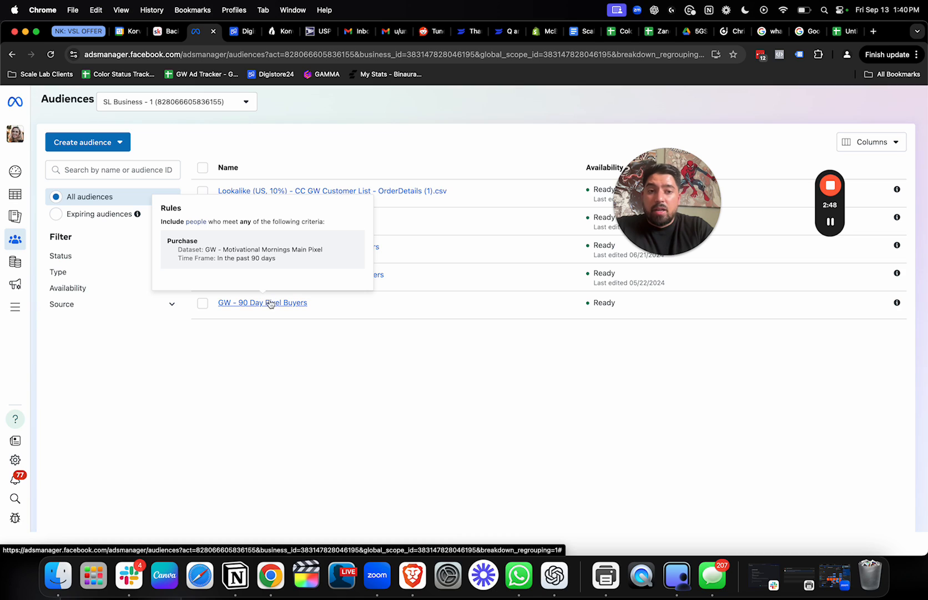
click(202, 302)
mouse_move(248, 229)
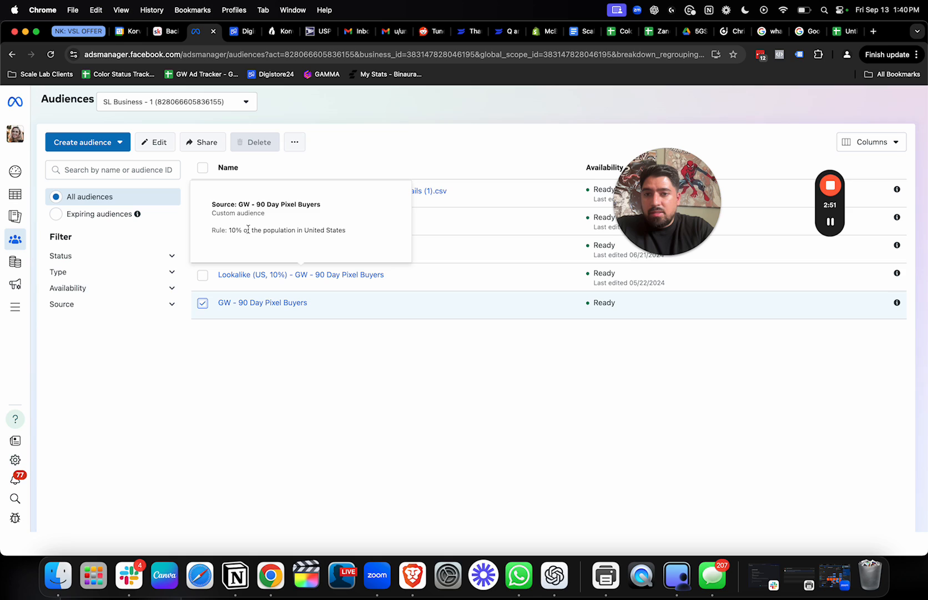
click(294, 142)
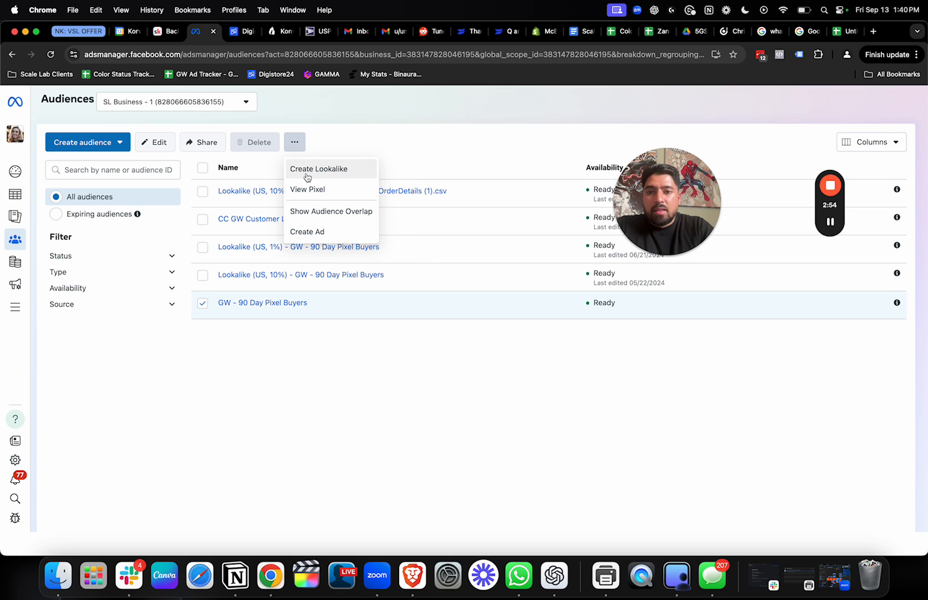
click(306, 169)
Set the lookalike audience's location to United States
click(318, 247)
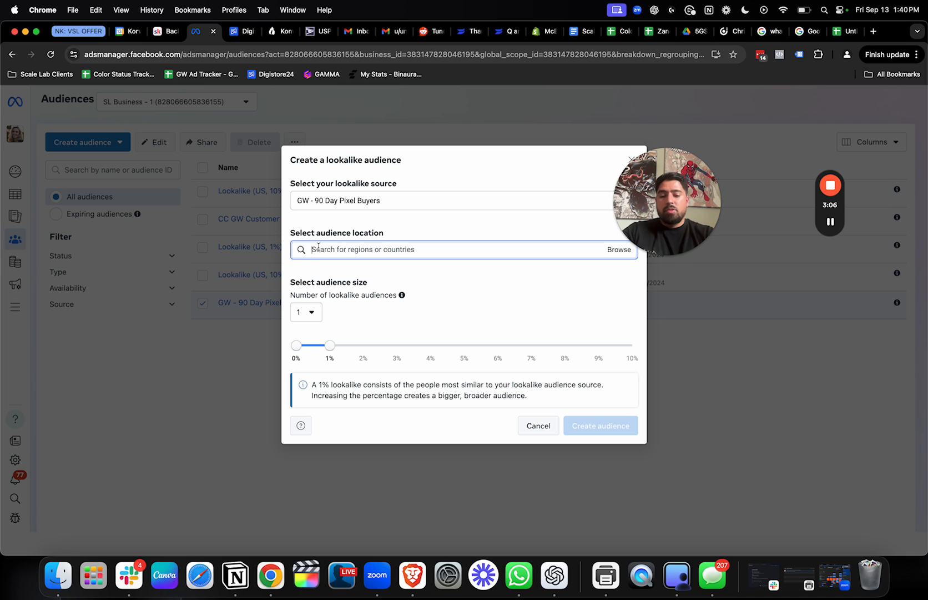
text(united)
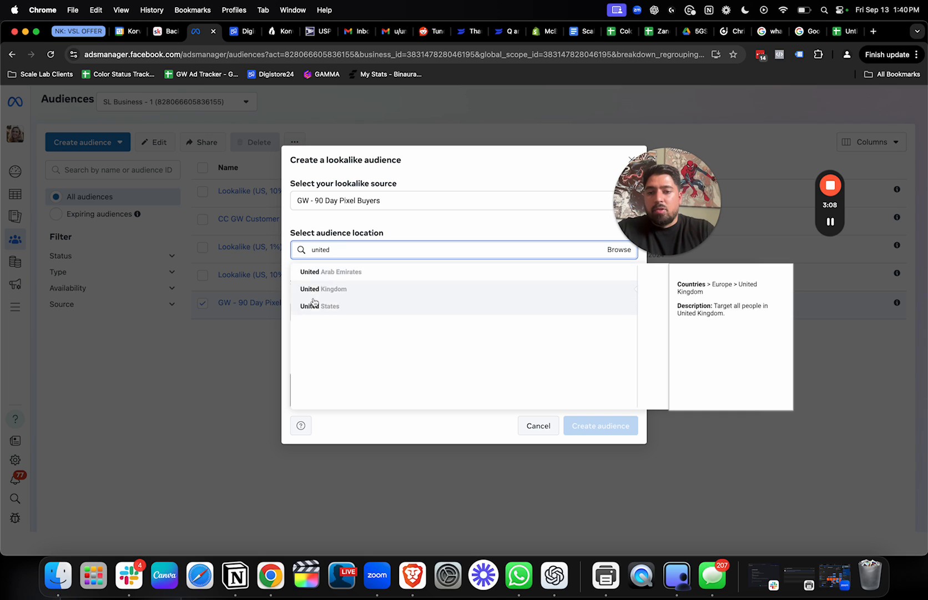
click(315, 305)
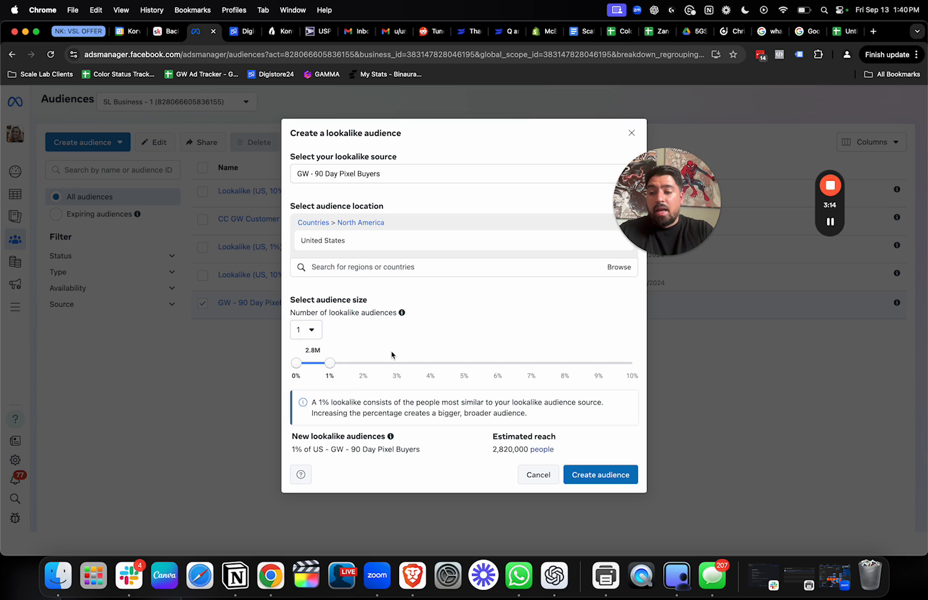
click(829, 221)
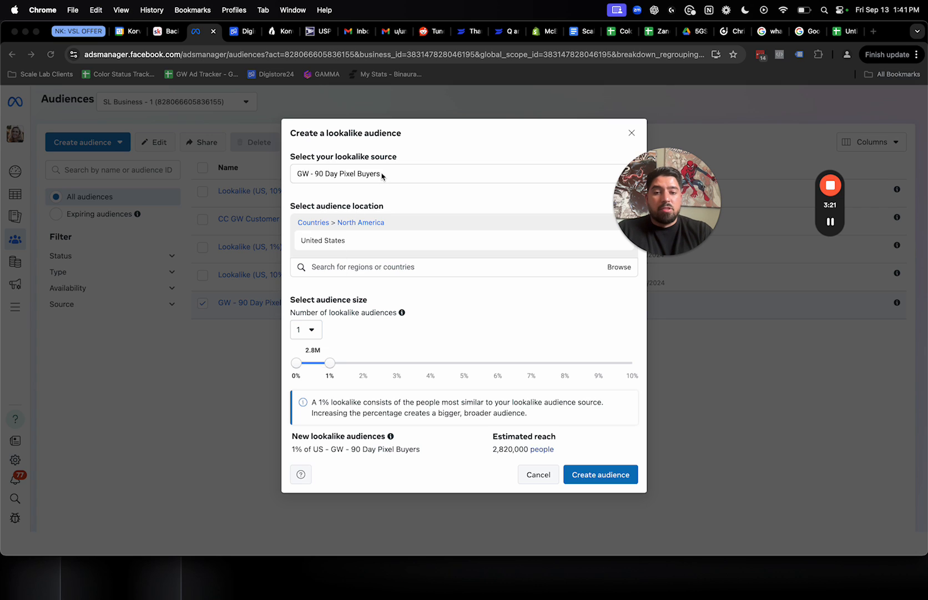
click(365, 399)
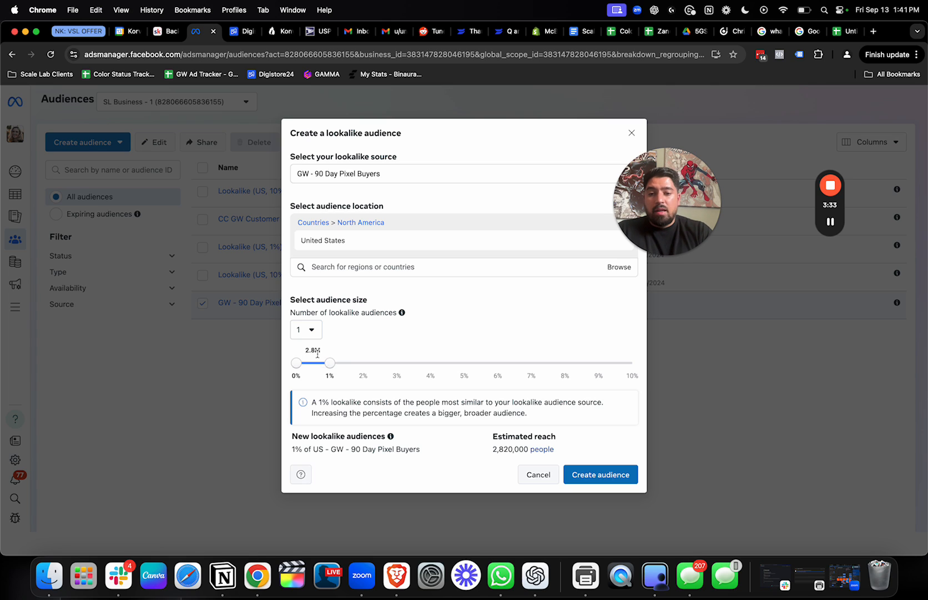
Try lookalike audience sizes of 10%, 3% to 10%, and 3% to 5%
drag(328, 365, 633, 364)
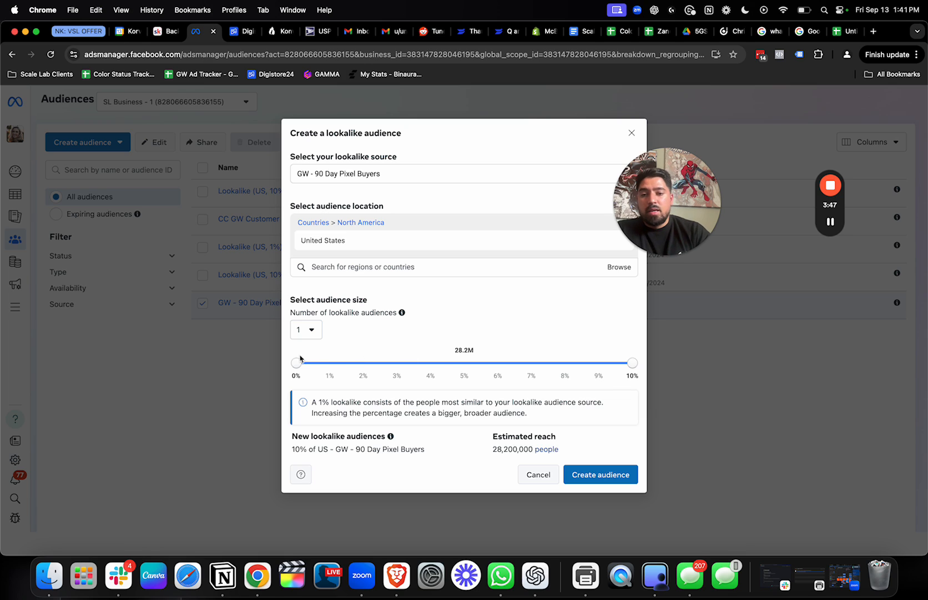
drag(295, 362, 396, 363)
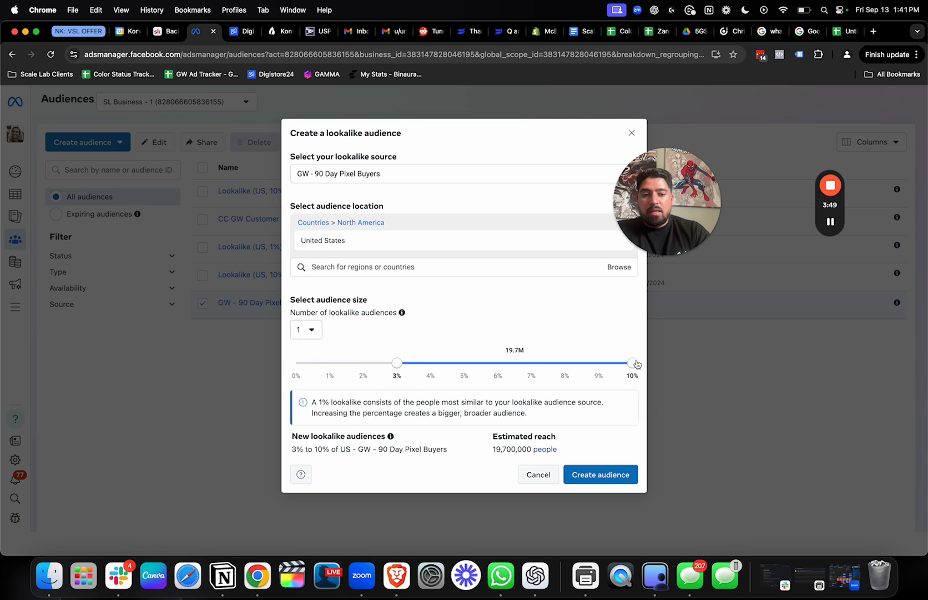
drag(633, 363, 463, 364)
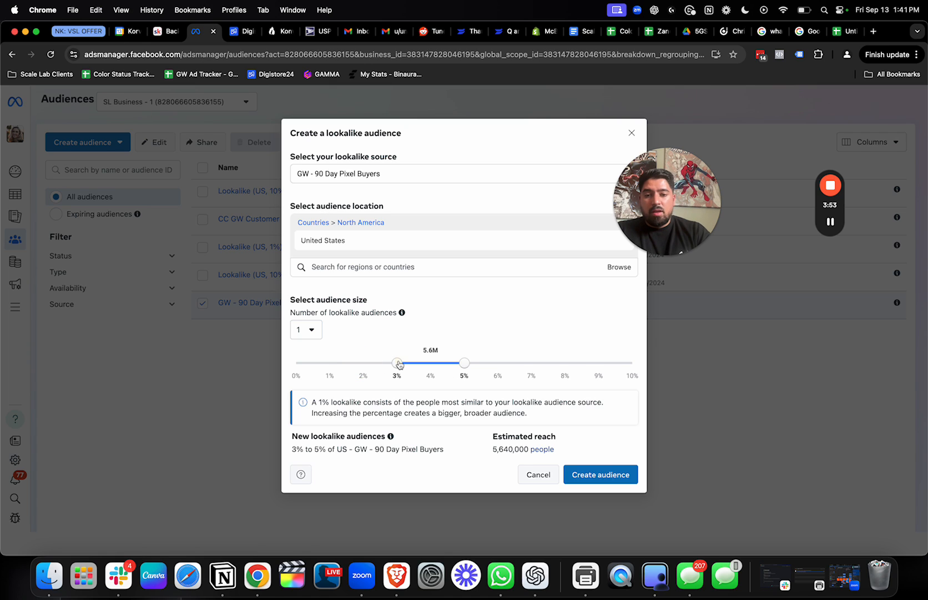
Try lookalike sizes of 1% to 5%, 2%, and 1% to 2%, and close the lookalike setup without creating it
drag(397, 364, 329, 363)
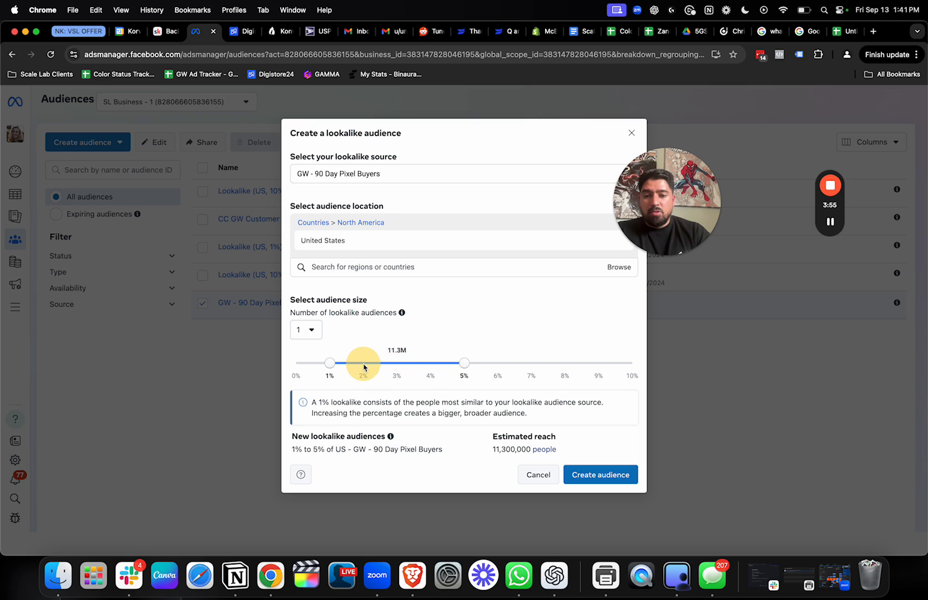
drag(463, 362, 298, 364)
drag(383, 364, 364, 364)
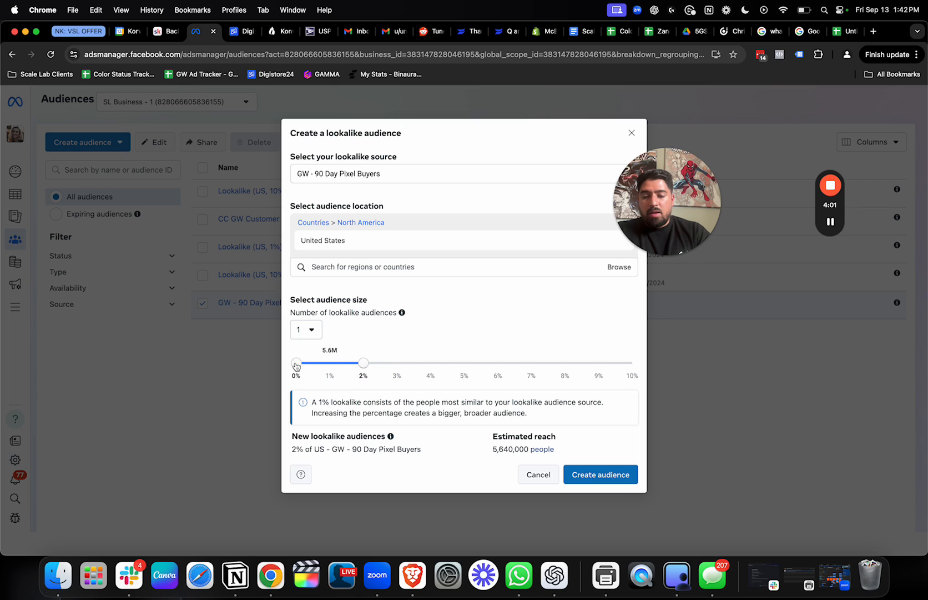
drag(296, 363, 333, 365)
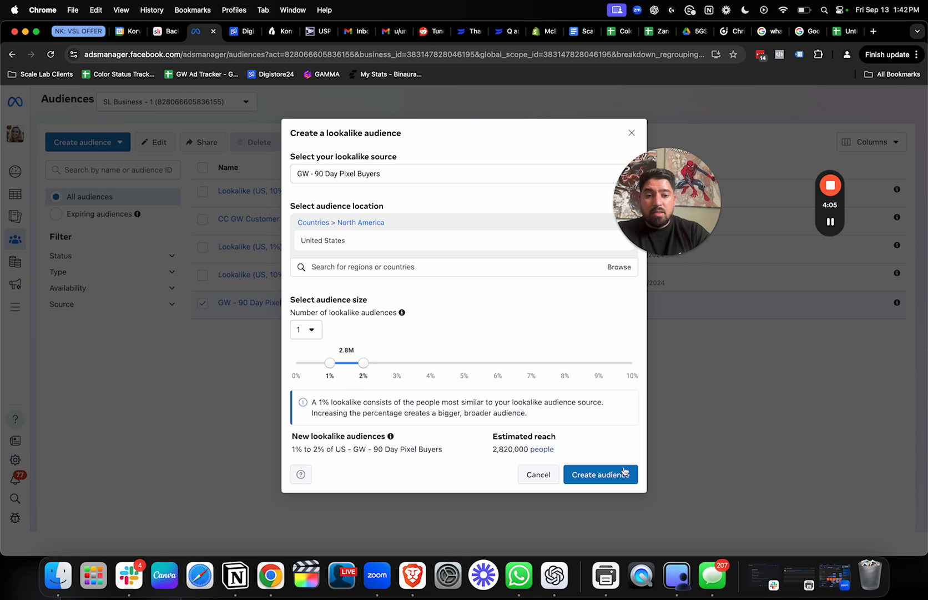
click(632, 133)
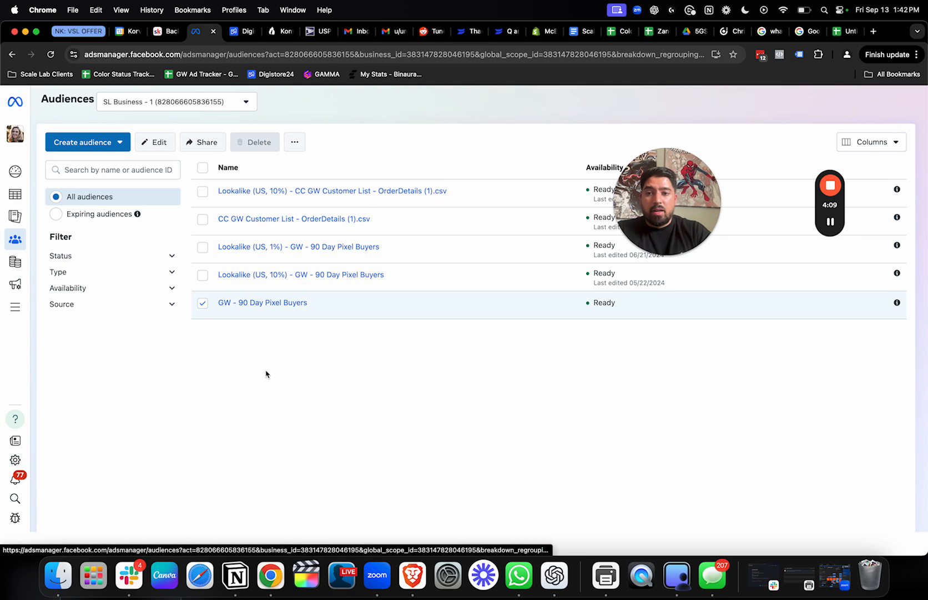
Go to Campaigns and create a new Auction campaign with the Traffic objective
click(18, 200)
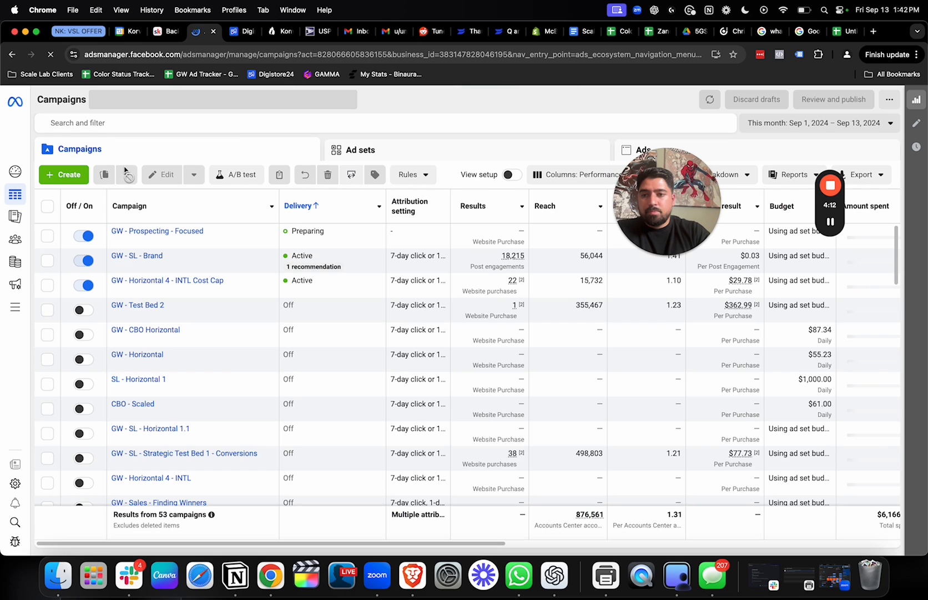
click(72, 175)
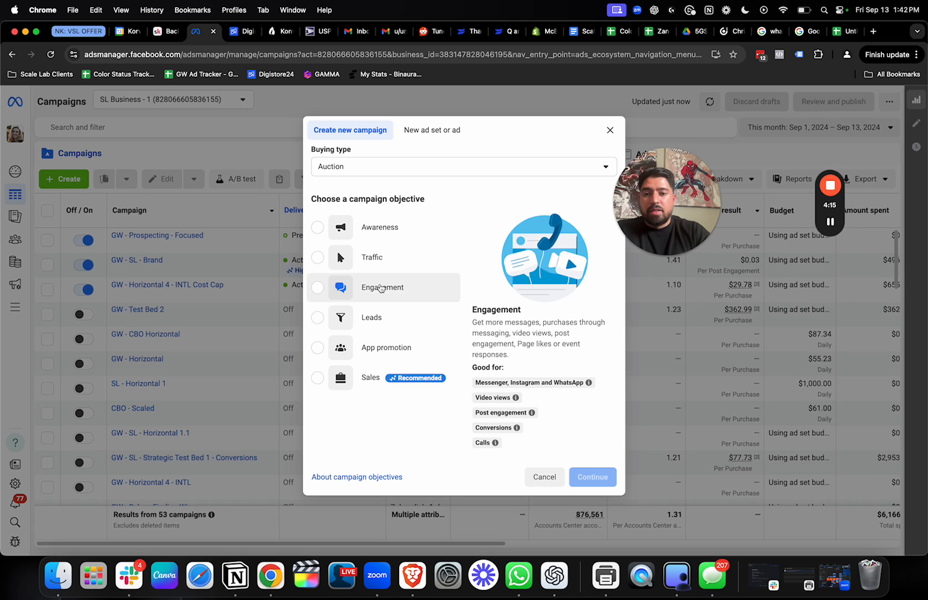
click(372, 257)
click(593, 476)
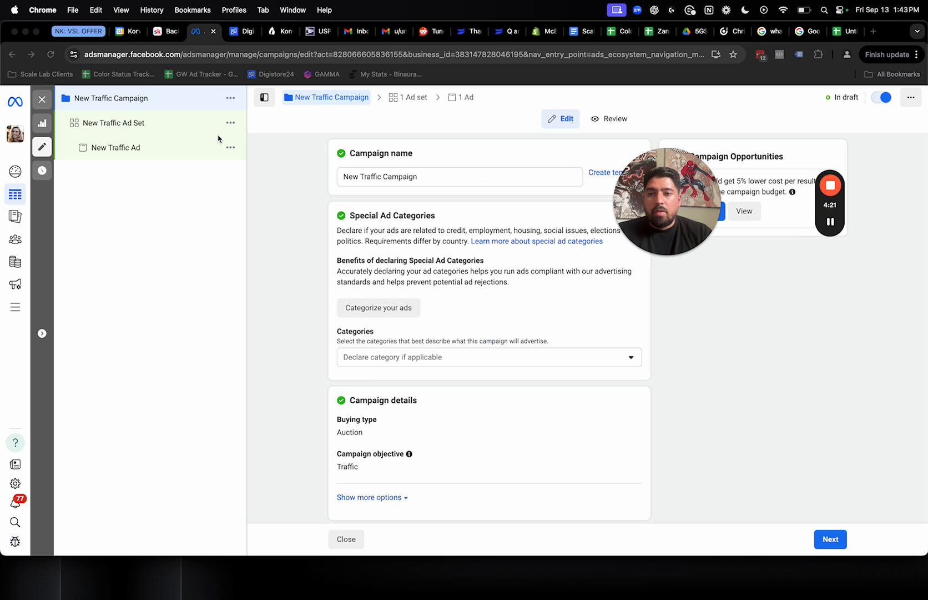
Open New Traffic Ad Set and expand its Advantage+ audience suggestion settings, viewing the original audience prompt but keeping Advantage+ audience
click(136, 122)
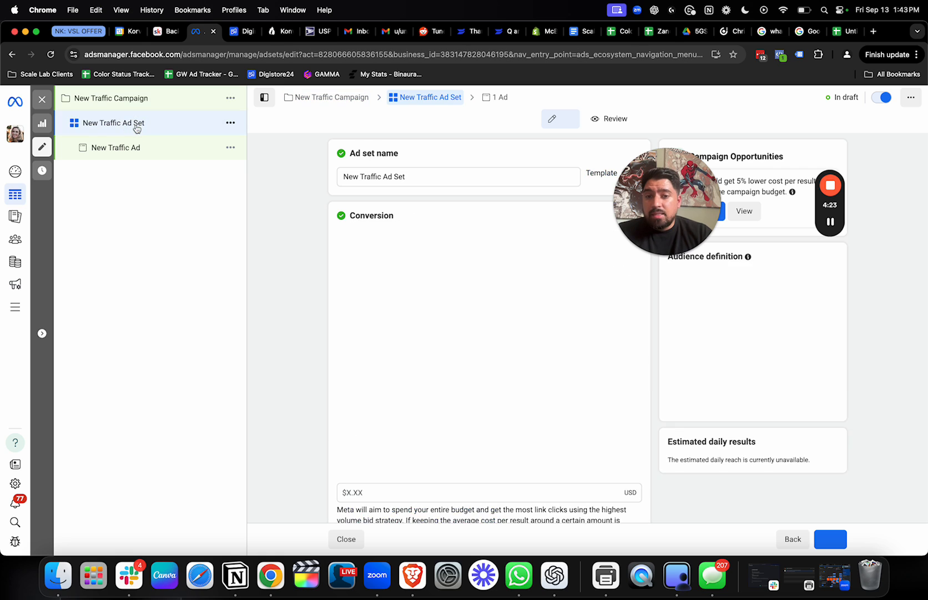
scroll(299, 327, down, 15)
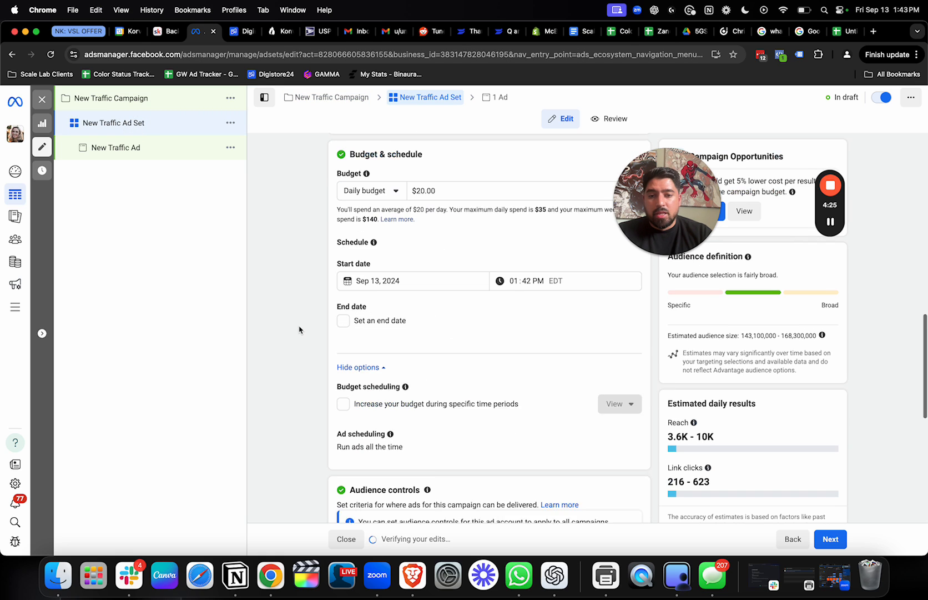
scroll(299, 330, down, 5)
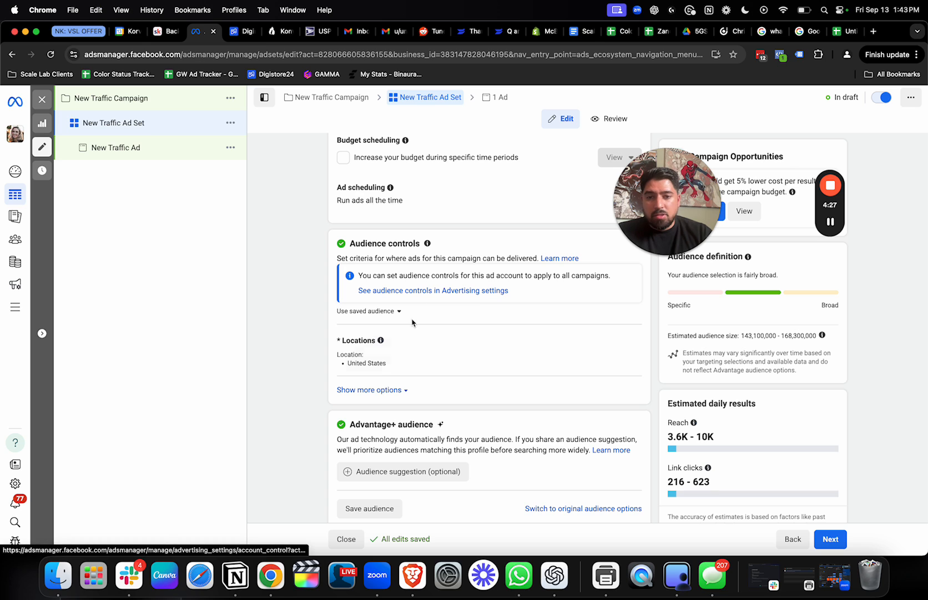
scroll(338, 440, down, 4)
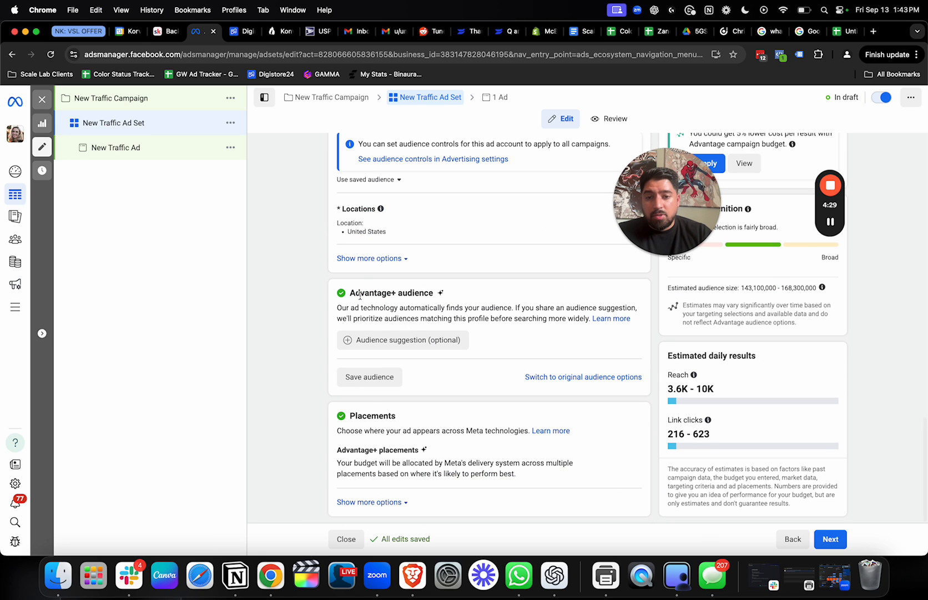
scroll(372, 233, up, 2)
scroll(422, 267, down, 2)
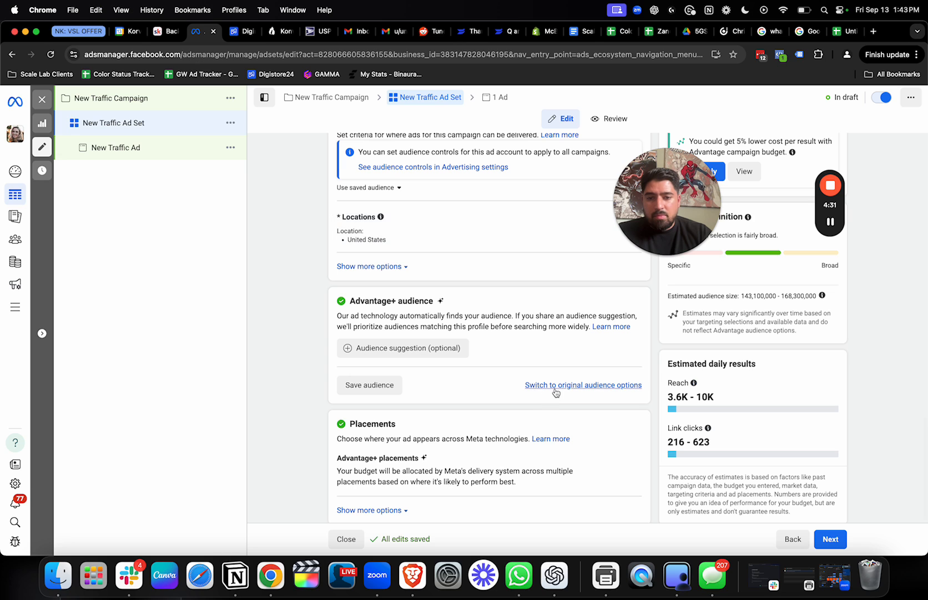
click(433, 349)
scroll(433, 355, down, 4)
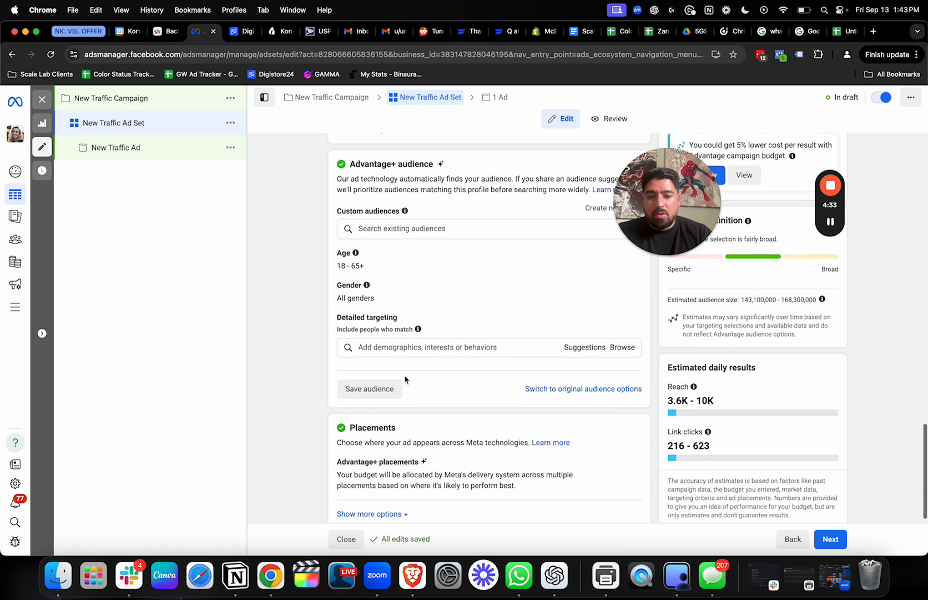
click(558, 387)
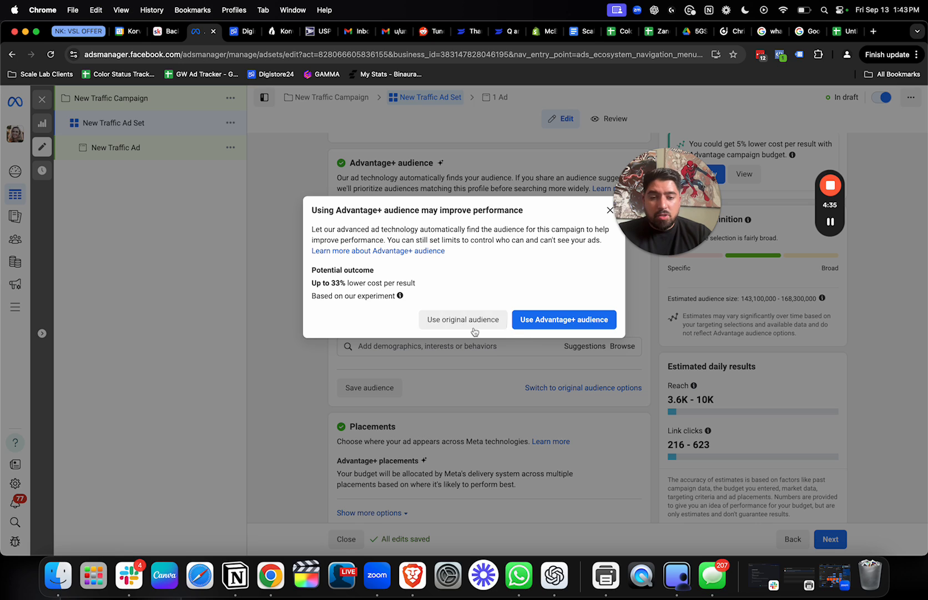
click(272, 268)
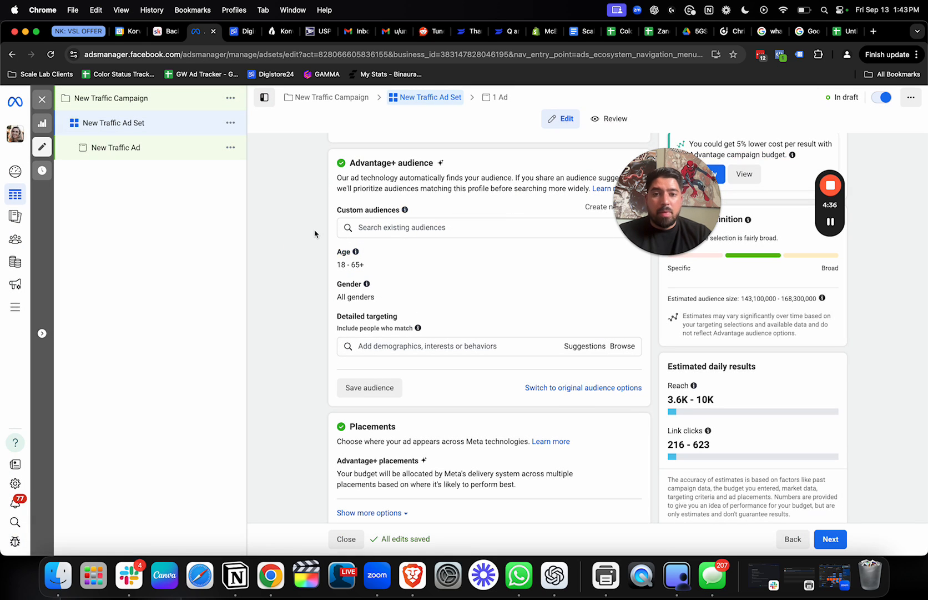
Add Lookalike (US, 10%) - CC GW Customer List - OrderDetails (1).csv as the ad set's custom audience and highlight the estimated audience size
click(405, 227)
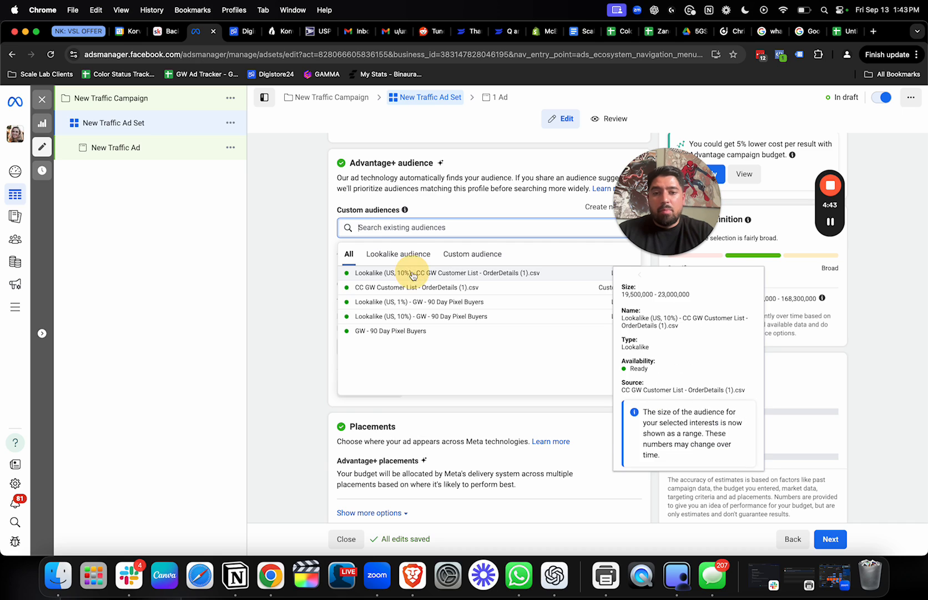
click(408, 272)
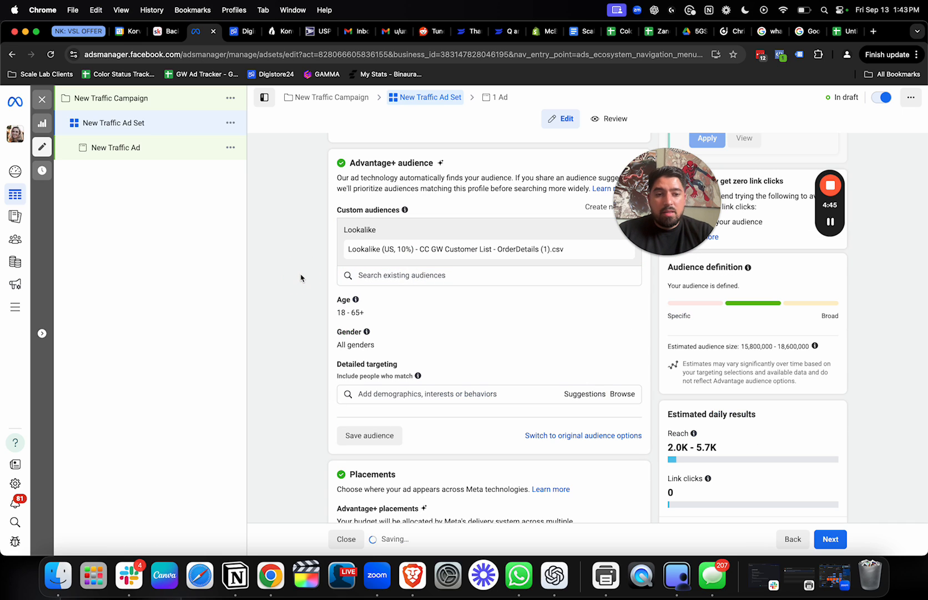
scroll(771, 307, down, 2)
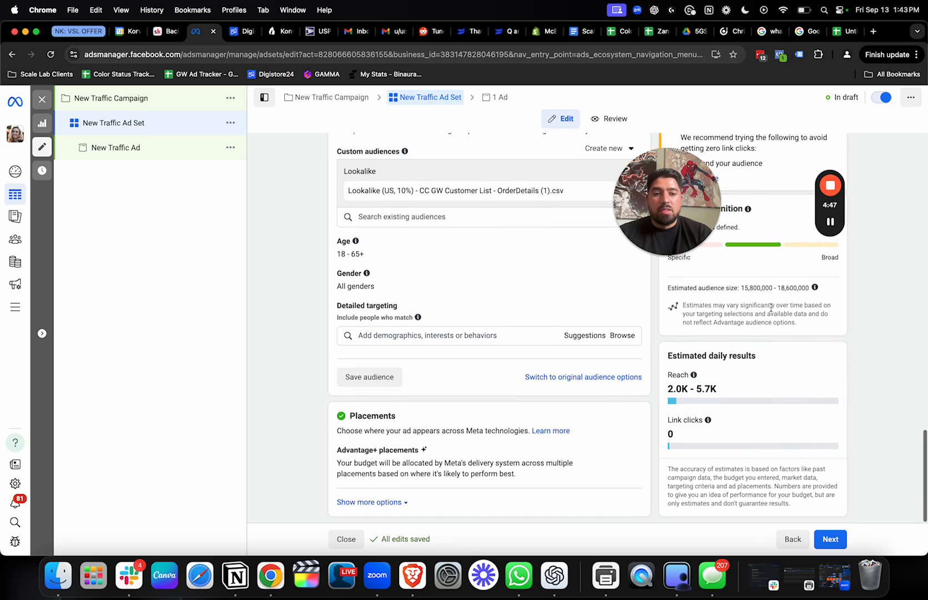
drag(742, 288, 837, 292)
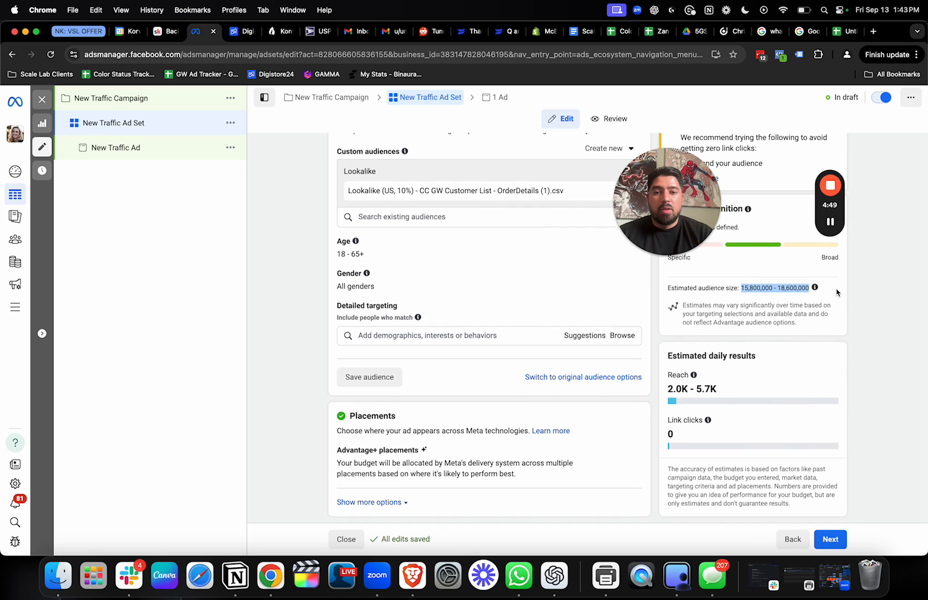